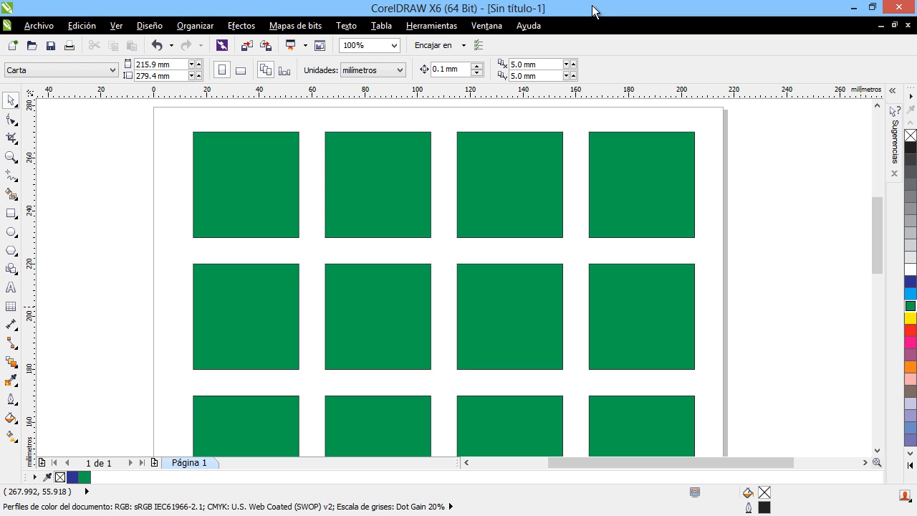
Delete the grid of green squares from the page
click(463, 45)
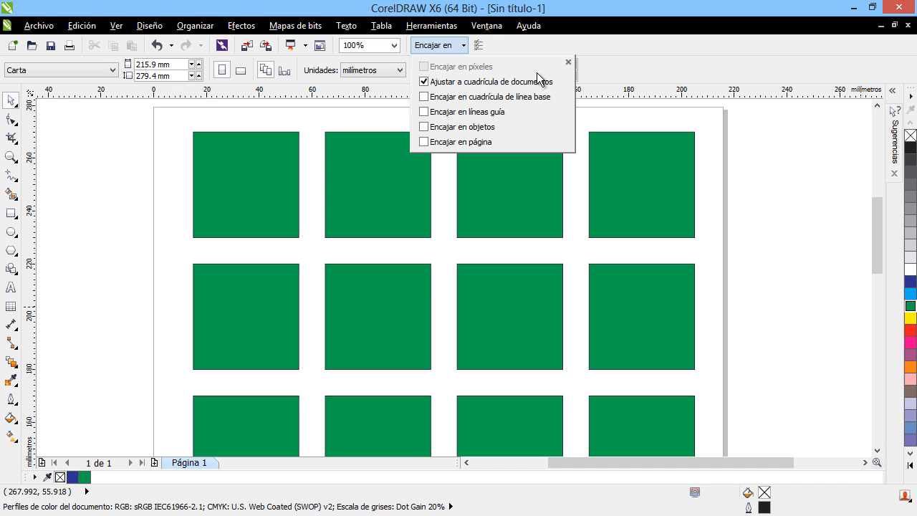
drag(144, 113, 748, 394)
key(Delete)
scroll(611, 144, up, 3)
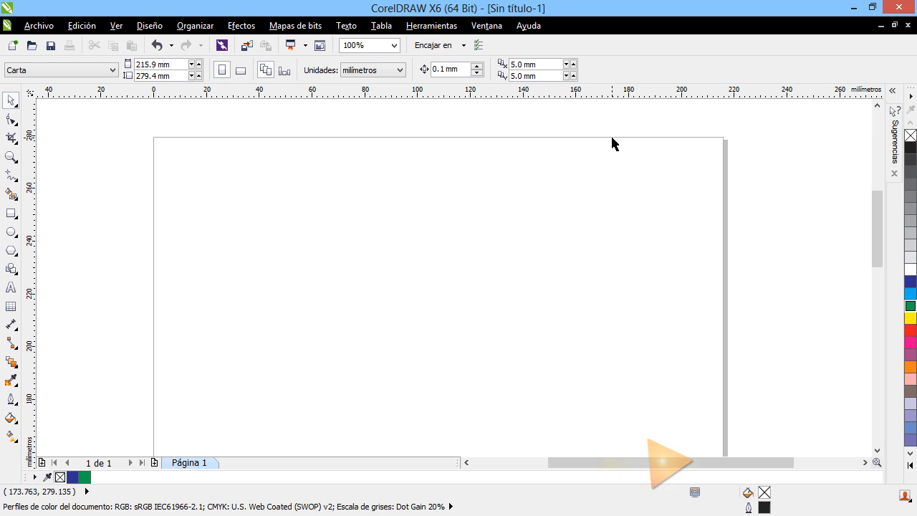
Turn on snapping to guidelines (Encajar en líneas guía)
click(465, 46)
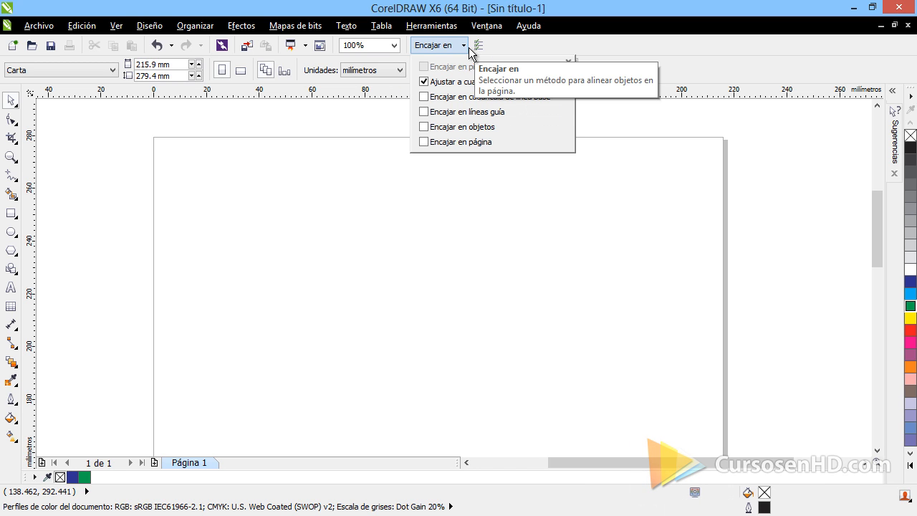
click(480, 115)
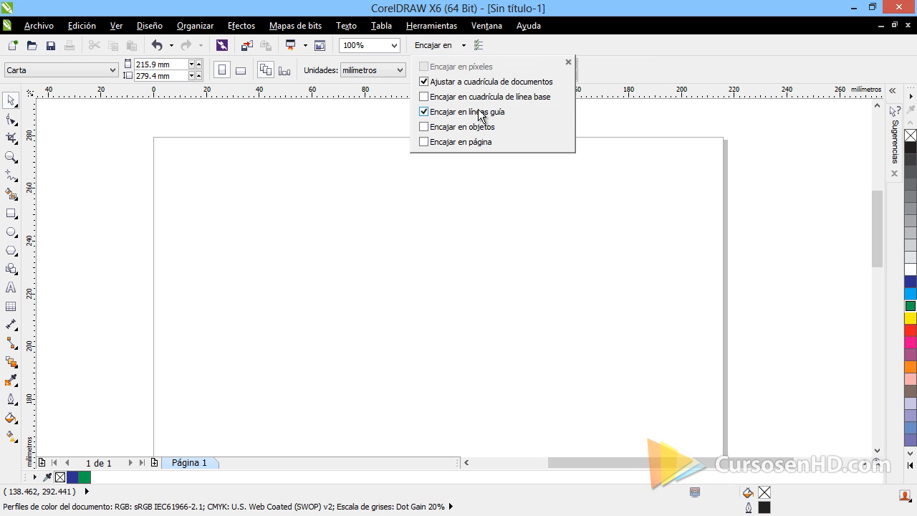
click(583, 10)
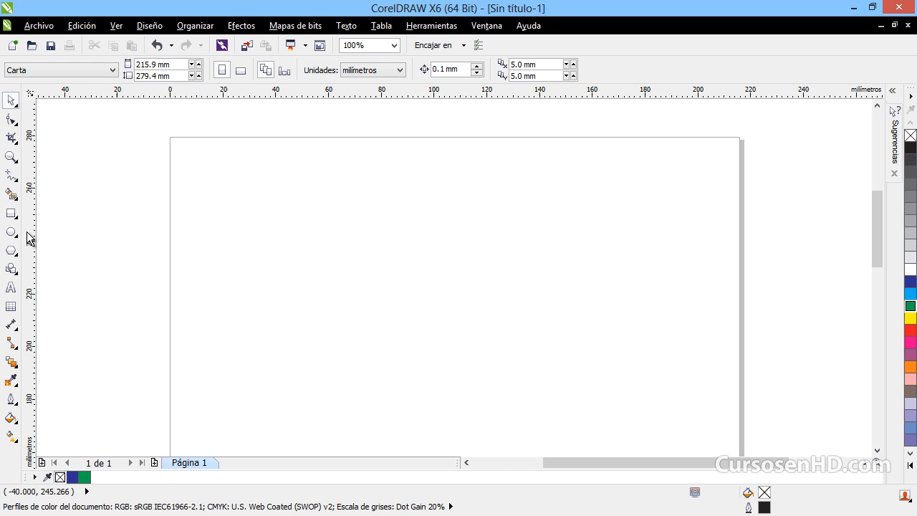
Add a vertical guideline at about 15 mm and a horizontal guideline at 255 mm
drag(32, 240, 209, 241)
drag(278, 98, 313, 201)
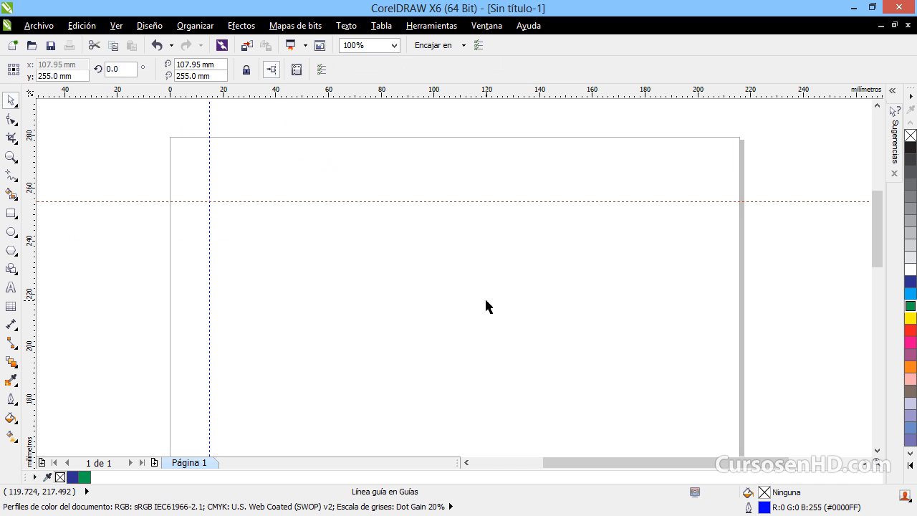
click(464, 46)
click(562, 13)
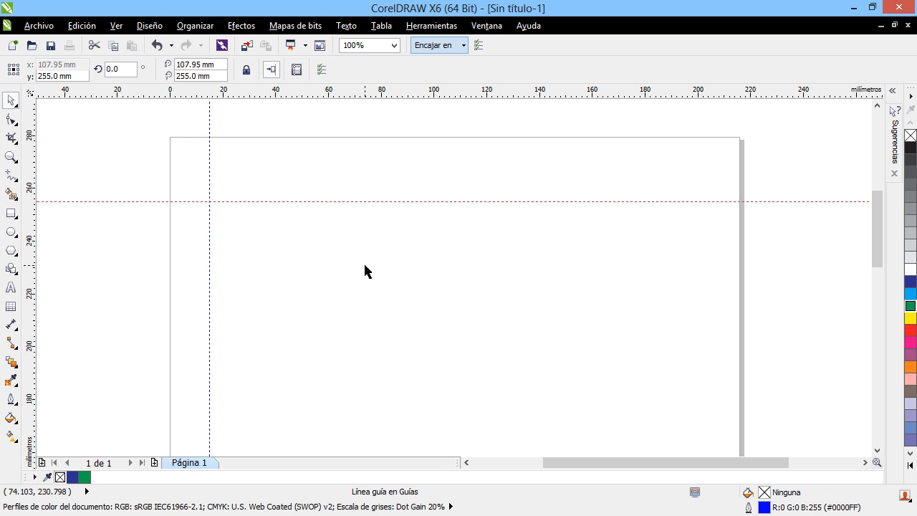
Draw a 95 × 30 mm rectangle with its upper-left corner at the guideline intersection and a separate 45 × 50 mm rectangle beside it
click(11, 213)
drag(460, 280, 210, 201)
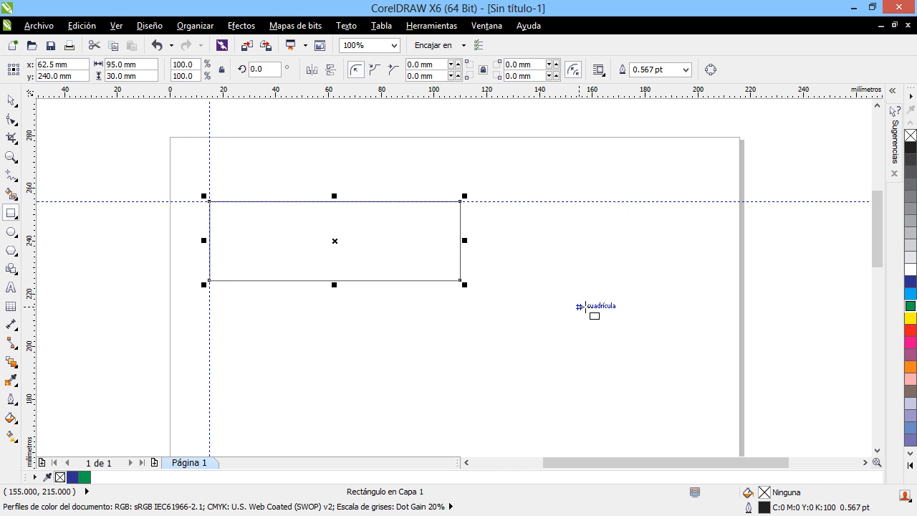
drag(632, 228, 513, 360)
Turn off snapping to the document grid (Ajustar a cuadrícula de documentos) and delete the 45 × 50 mm rectangle
click(460, 46)
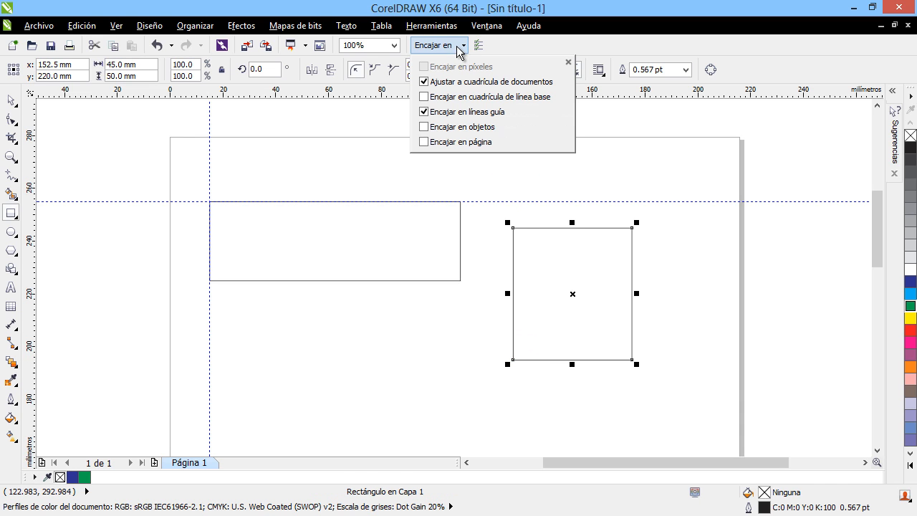
click(448, 83)
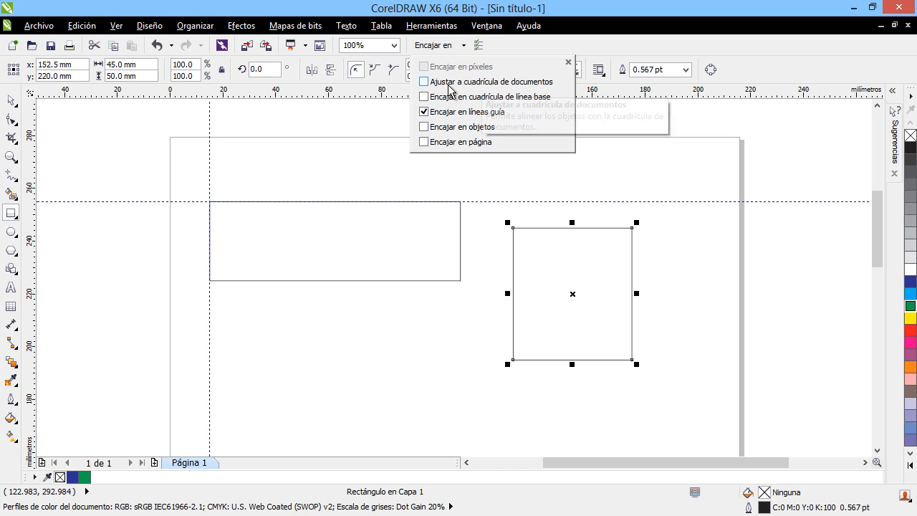
click(575, 294)
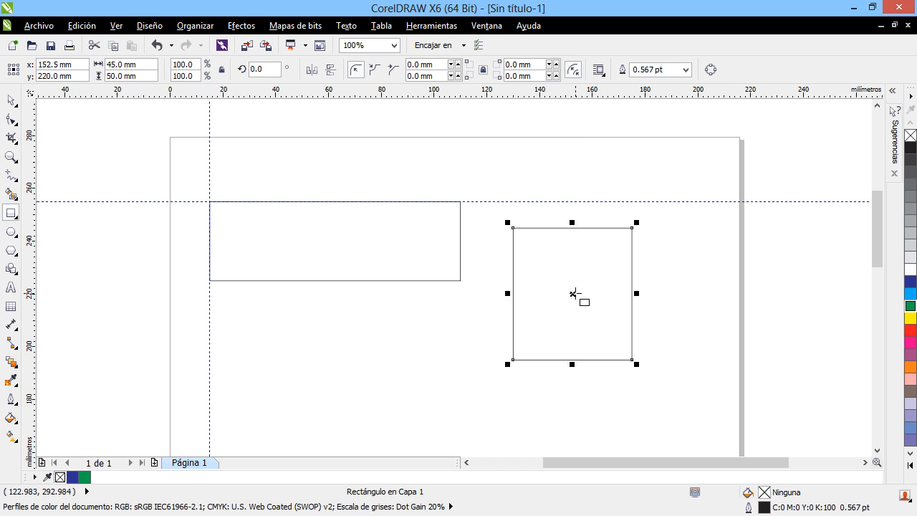
key(Delete)
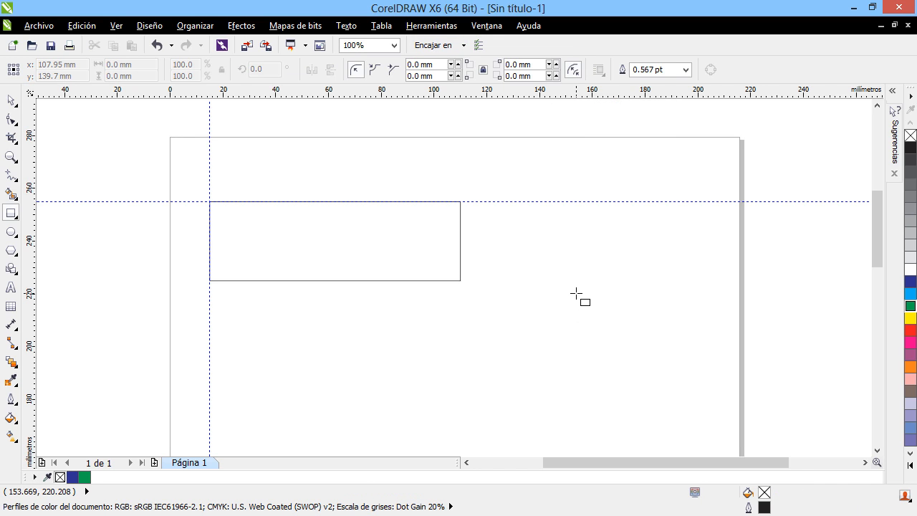
Move the remaining rectangle away from the guidelines and snap its upper-left corner back onto their intersection
key(space)
click(371, 279)
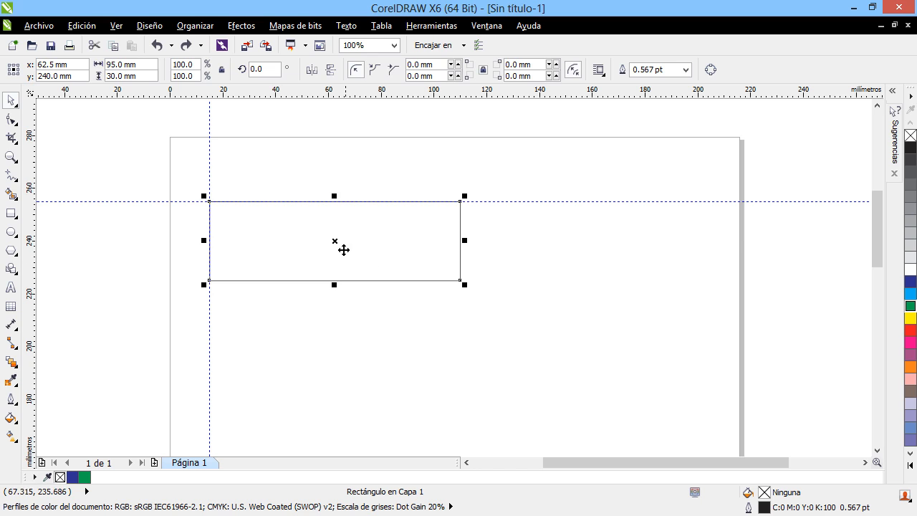
drag(342, 250, 527, 313)
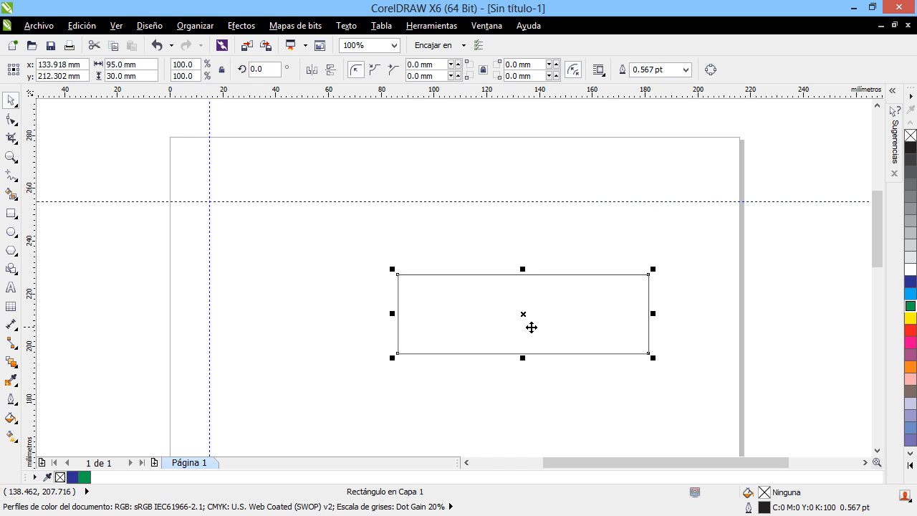
drag(523, 314, 504, 306)
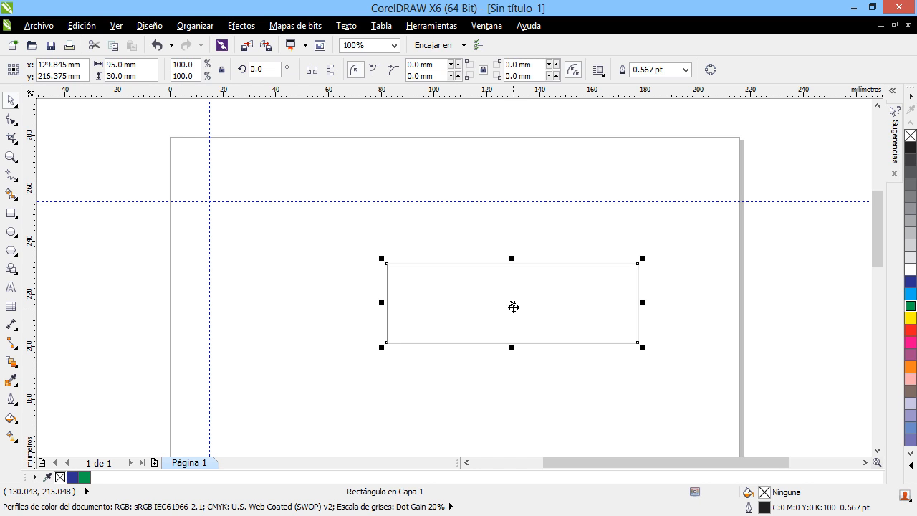
drag(512, 306, 336, 245)
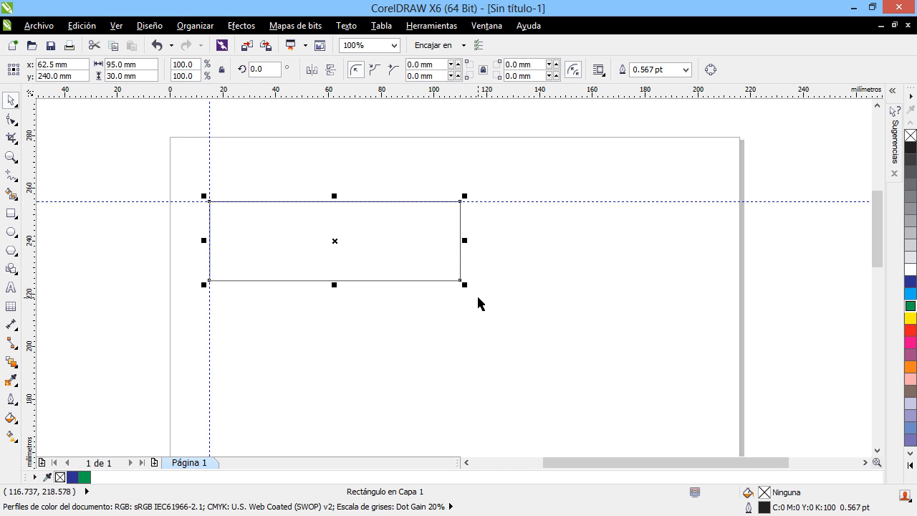
Add a second horizontal guideline below the rectangle at about 210 mm
drag(343, 92, 342, 319)
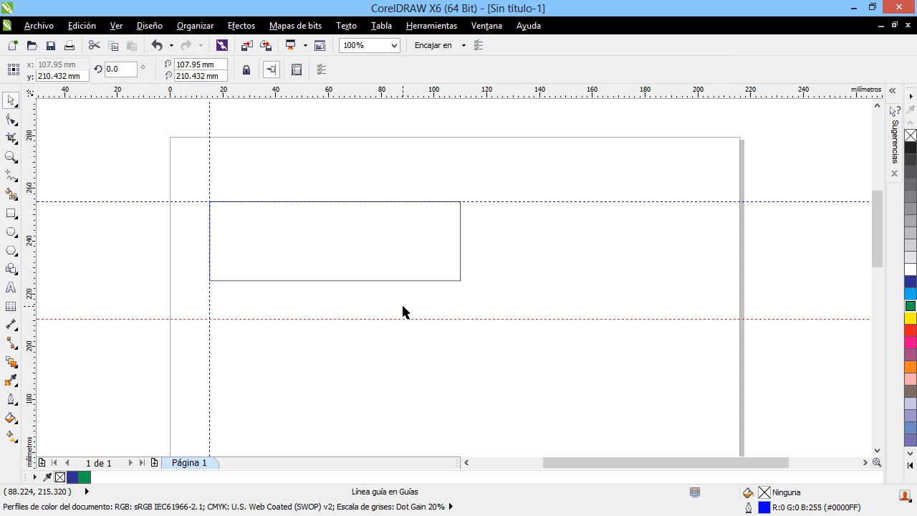
click(527, 320)
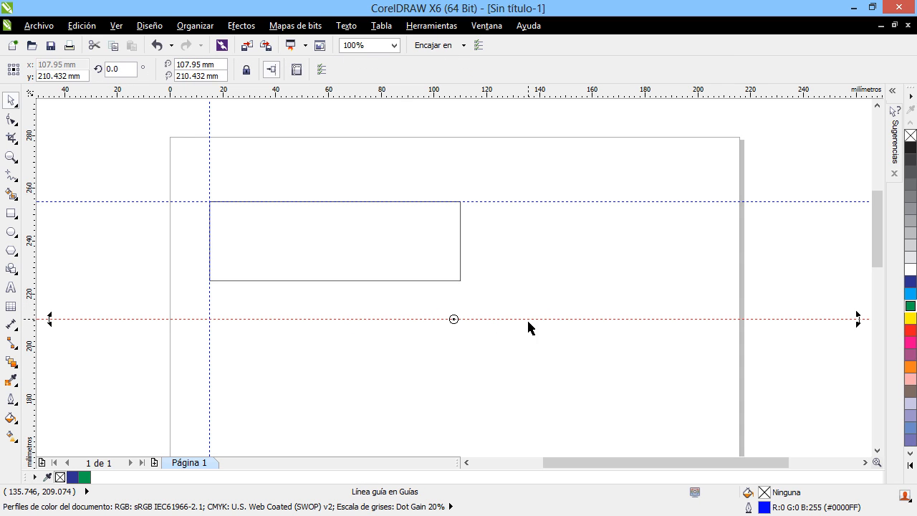
click(529, 201)
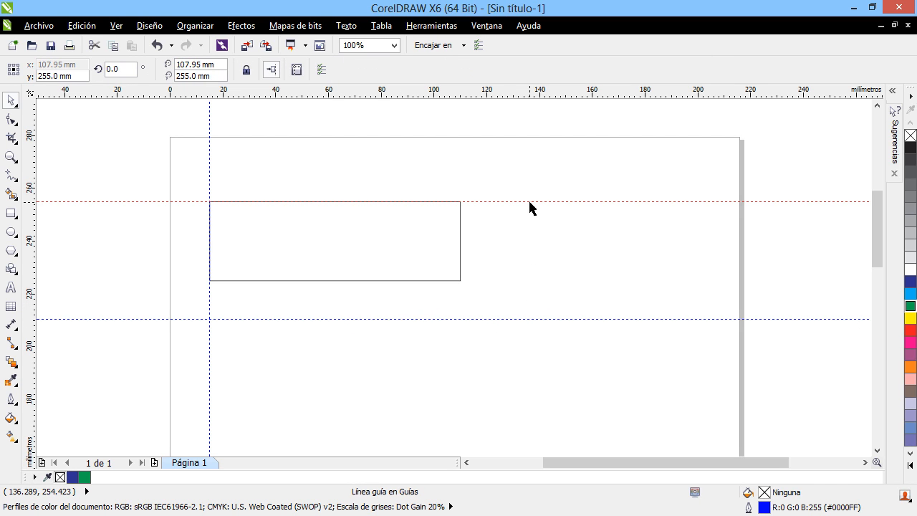
Resize the rectangle to about 54 × 45 mm, with its lower edge snapped to the second horizontal guideline
click(344, 280)
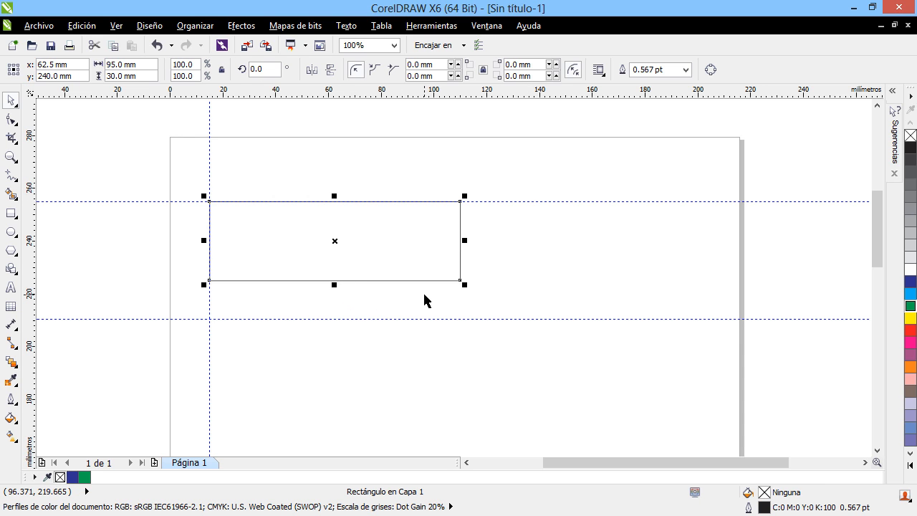
drag(465, 240, 355, 241)
drag(281, 285, 281, 320)
click(428, 363)
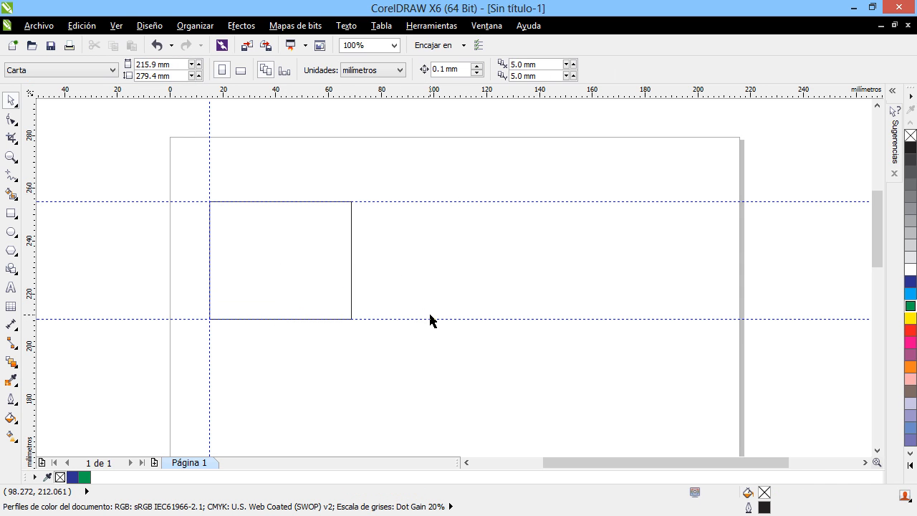
Slide the rectangle between the two horizontal guidelines to the page's far side and back, and delete it
drag(298, 280, 661, 274)
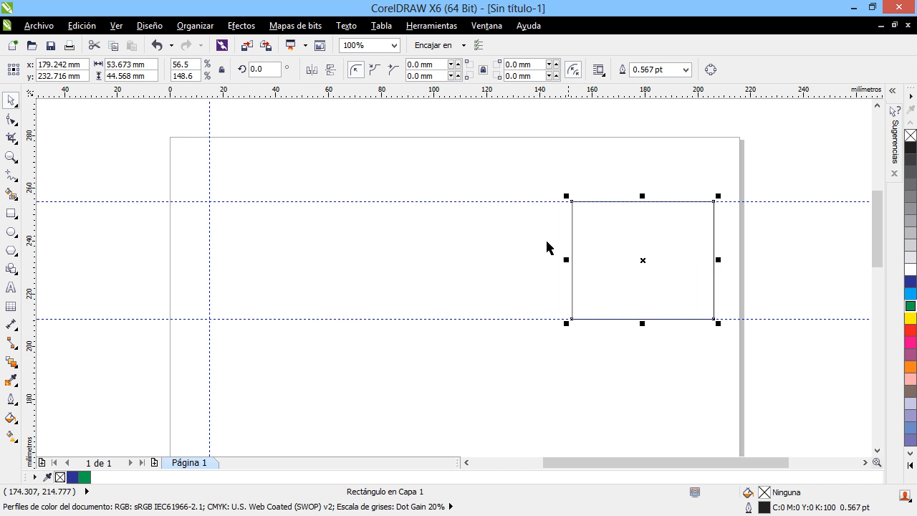
drag(643, 267, 348, 265)
key(Delete)
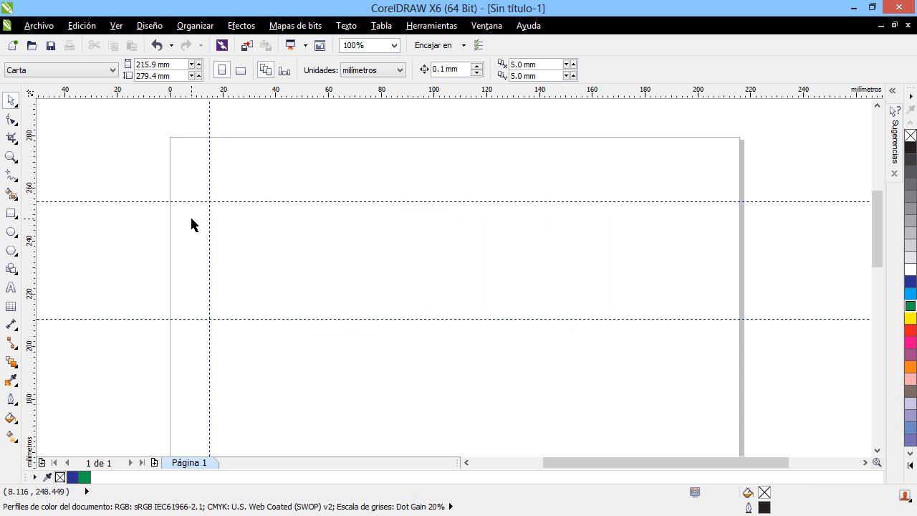
Add a vertical guideline at about 66 mm and draw a rectangle about 51 × 45 mm filling the area enclosed by the four guidelines
drag(33, 254, 345, 255)
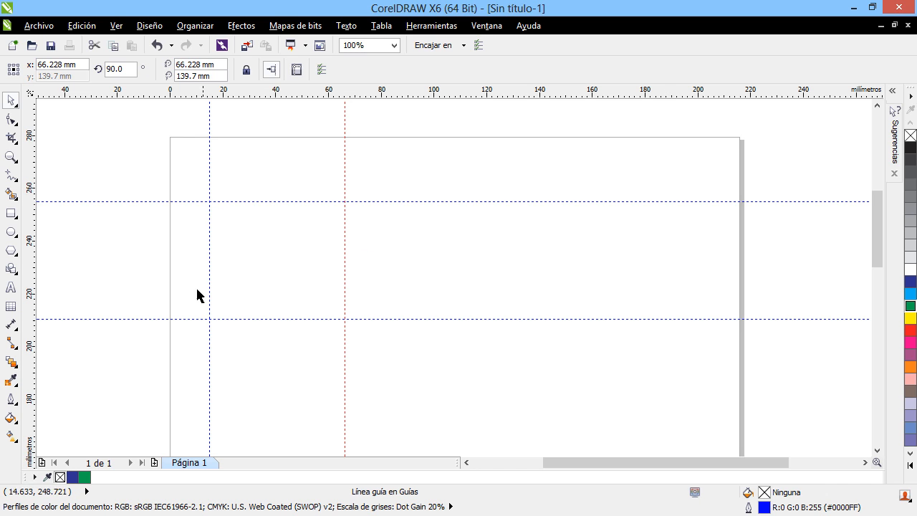
click(11, 214)
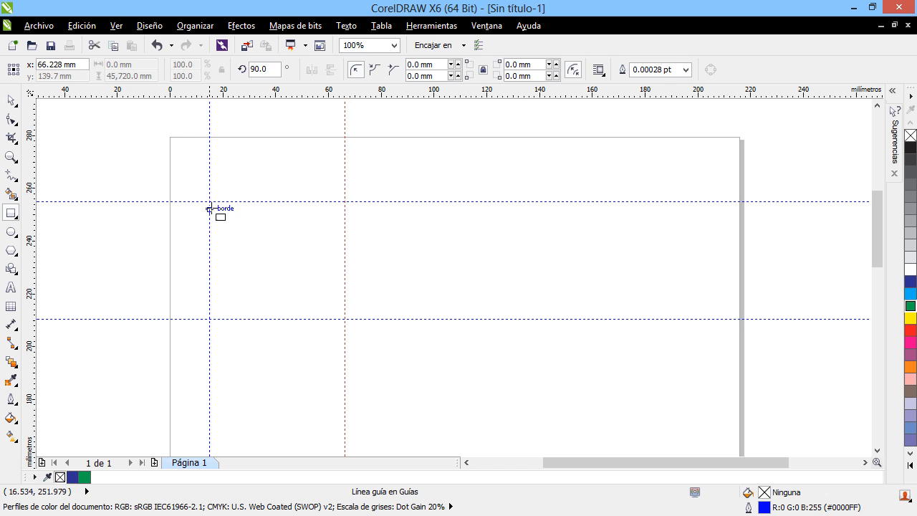
drag(209, 202, 344, 318)
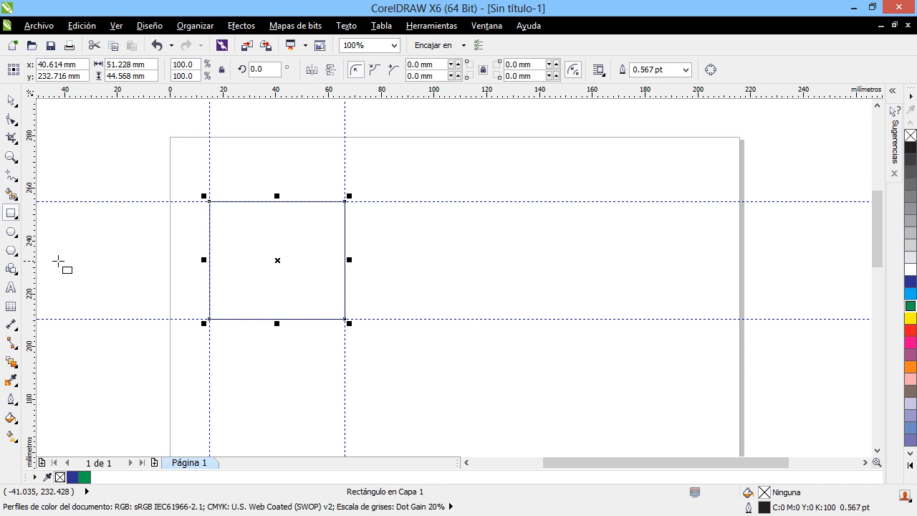
Add a vertical guideline at about 112 mm and draw an adjoining rectangle about 45 × 45 mm snapped to the guidelines
drag(465, 275, 464, 271)
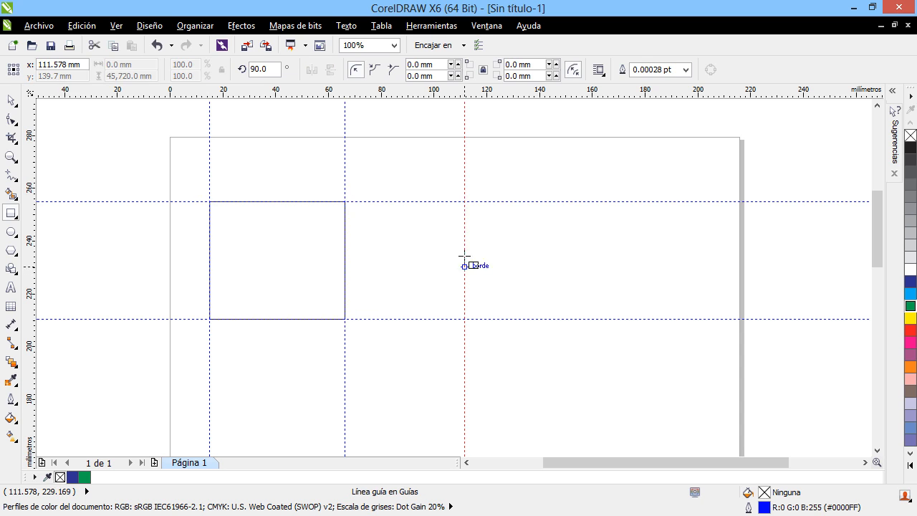
drag(464, 201, 345, 319)
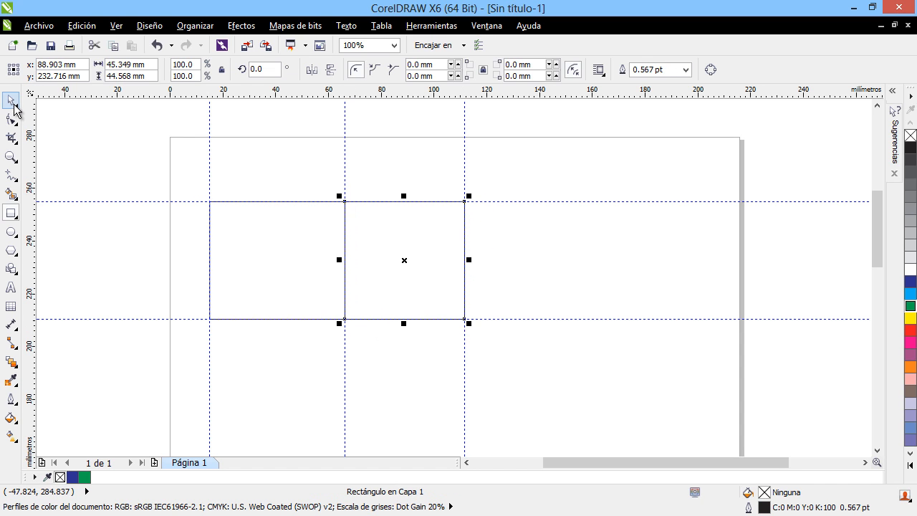
click(11, 99)
click(501, 254)
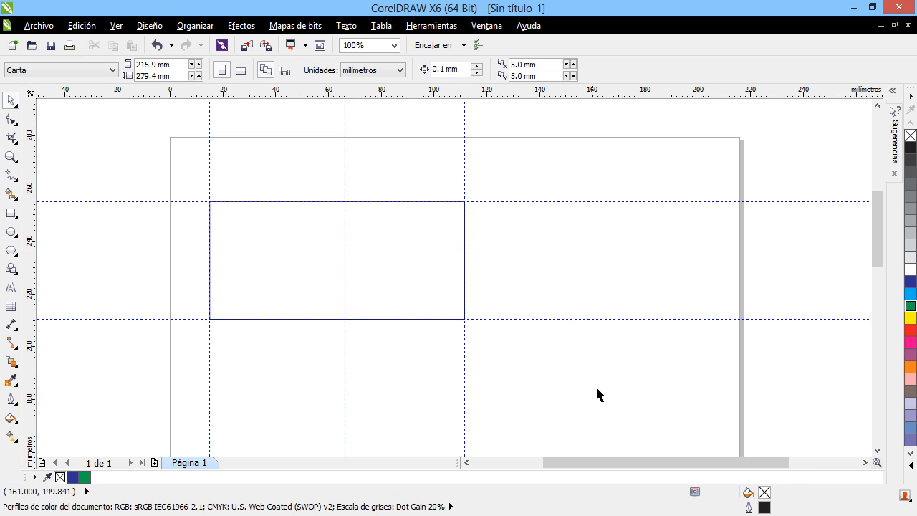
Clear the page by deleting both rectangles and all the guidelines
drag(617, 405, 148, 165)
key(Delete)
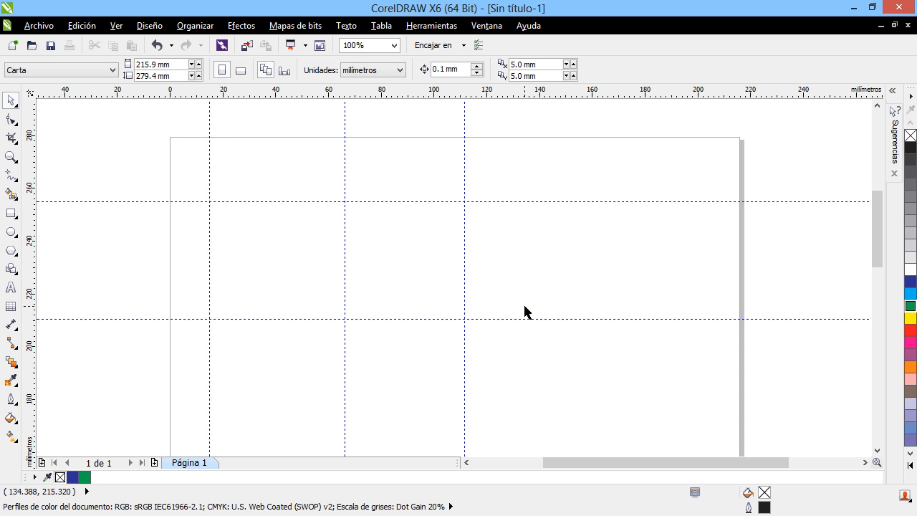
Turn on snapping to objects (Encajar en objetos) and turn off snapping to guidelines
click(462, 45)
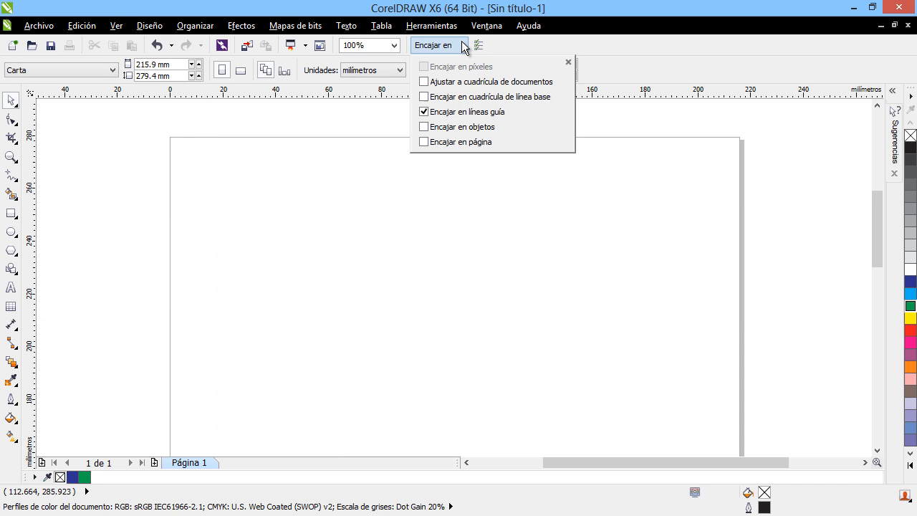
click(496, 130)
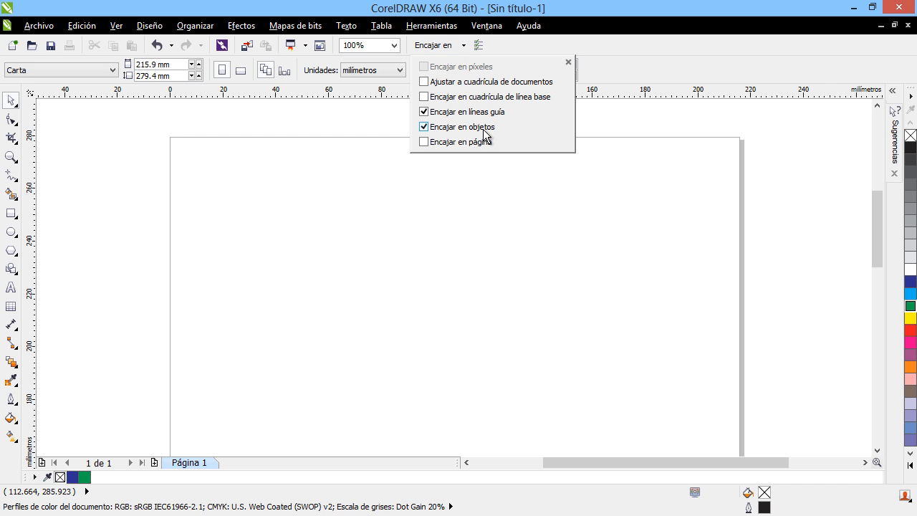
click(435, 116)
click(442, 235)
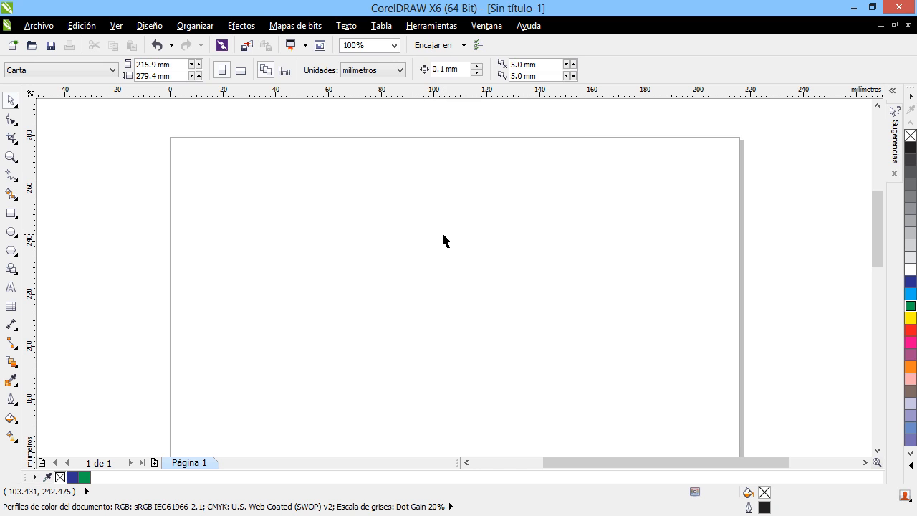
Draw two separate rectangles, one about 46 × 25 mm near the page's top and one about 41 × 29 mm lower to its right
click(11, 212)
drag(278, 160, 399, 226)
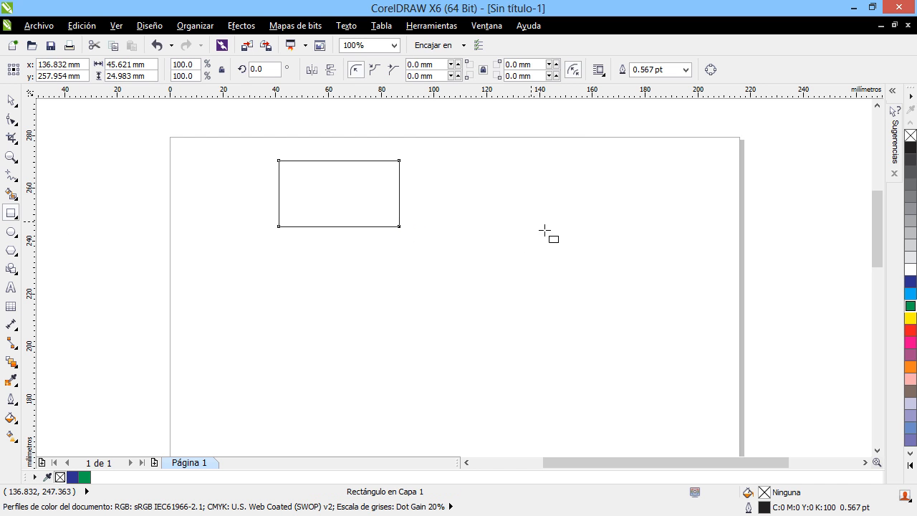
drag(531, 221, 639, 297)
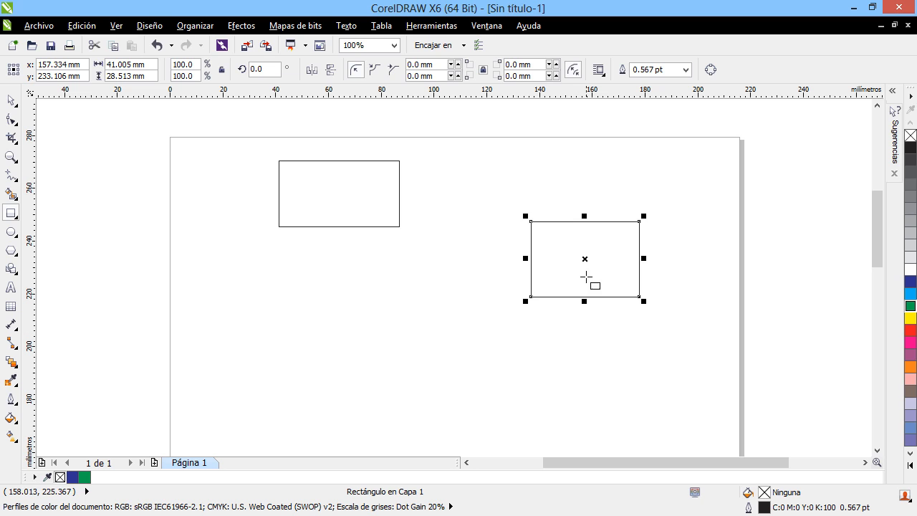
Move the smaller rectangle by its centre onto the larger one's bottom edge and side midpoints, ending snapped on the top edge's midpoint
drag(578, 257, 324, 227)
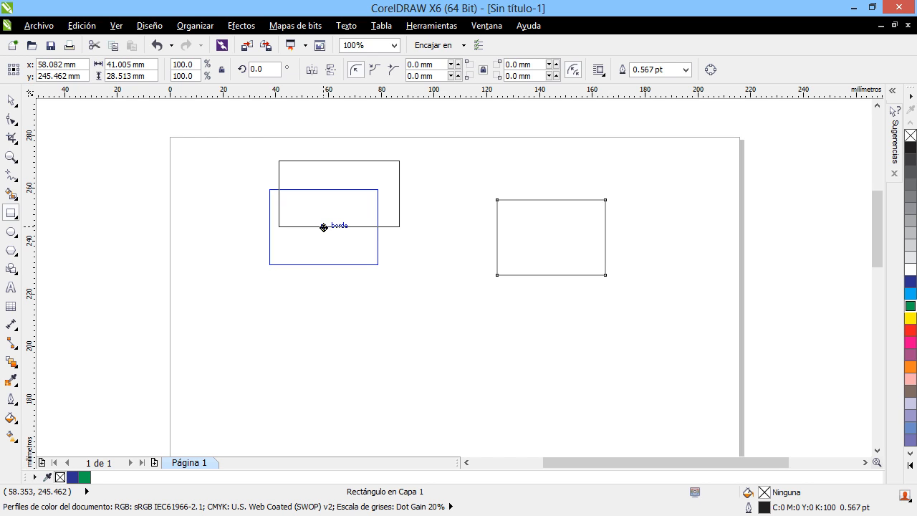
drag(324, 228, 325, 225)
drag(324, 225, 277, 192)
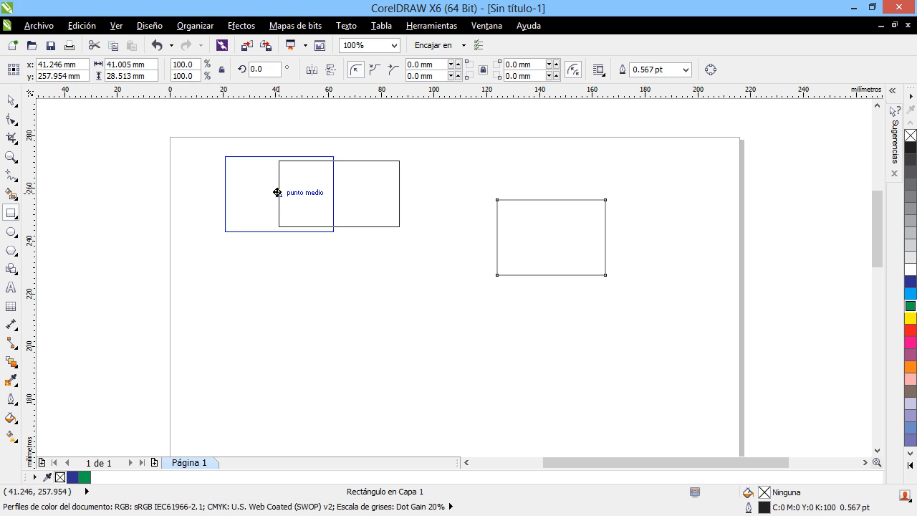
drag(277, 192, 395, 193)
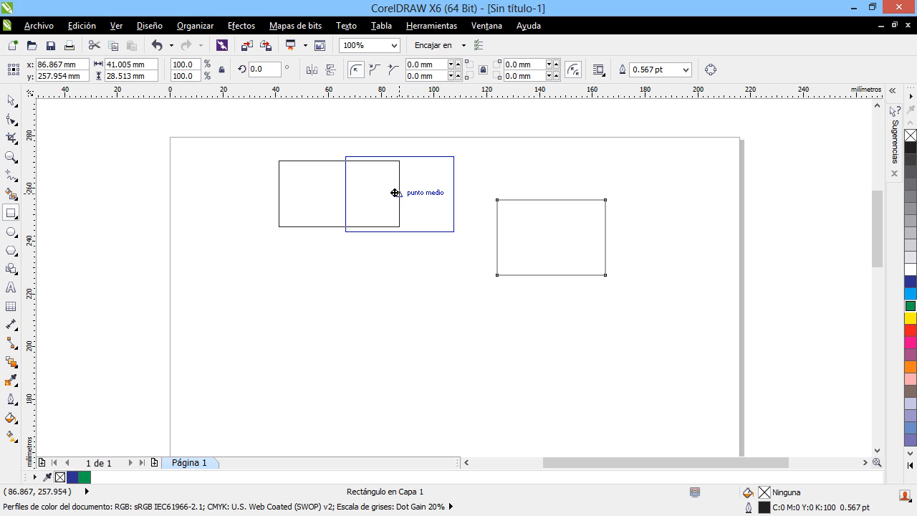
drag(394, 193, 341, 163)
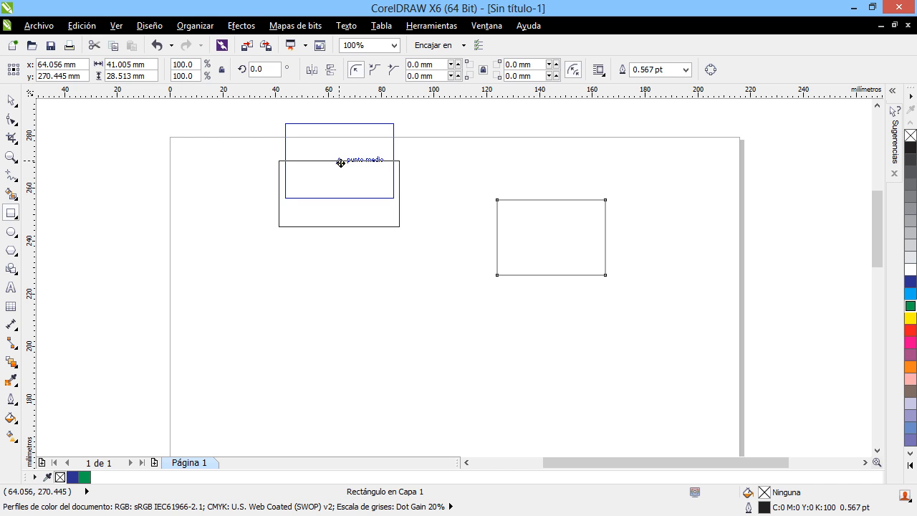
drag(341, 163, 341, 161)
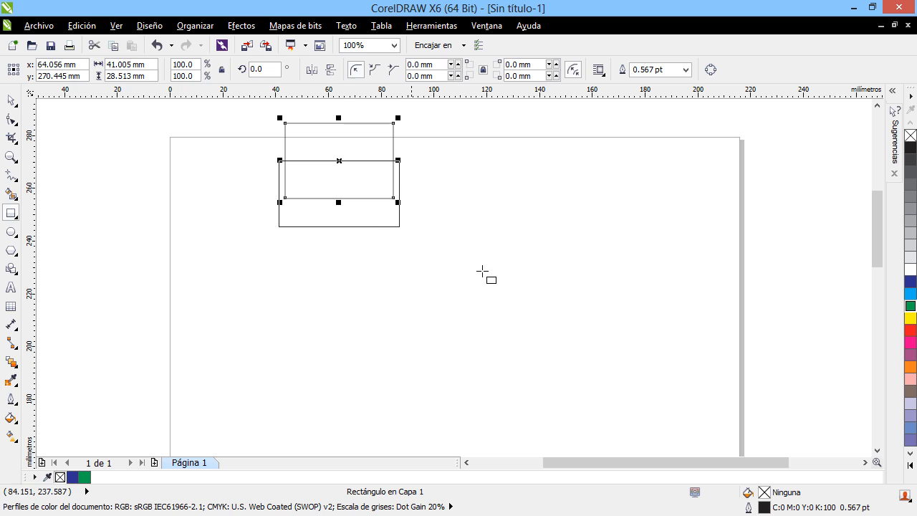
Move the smaller rectangle clear of the larger one, below and to its right, and leave it selected
key(space)
drag(336, 123, 531, 254)
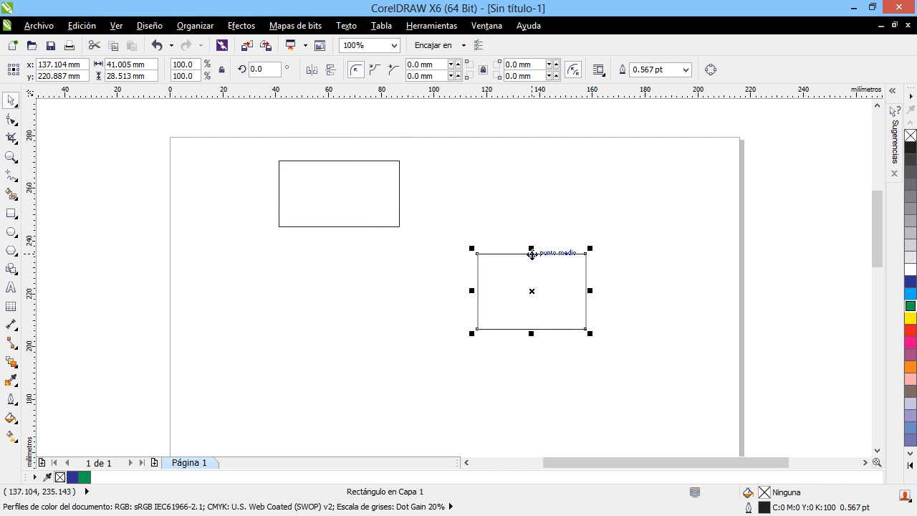
click(540, 198)
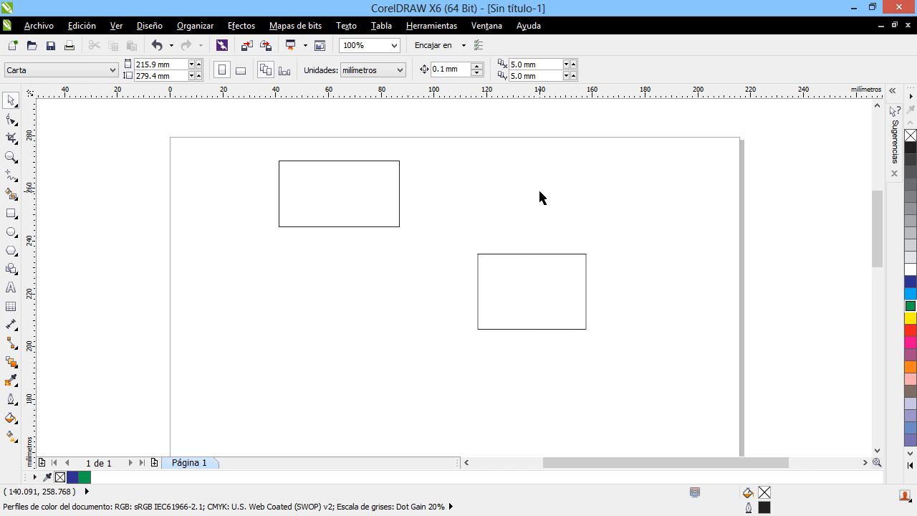
click(402, 213)
click(530, 297)
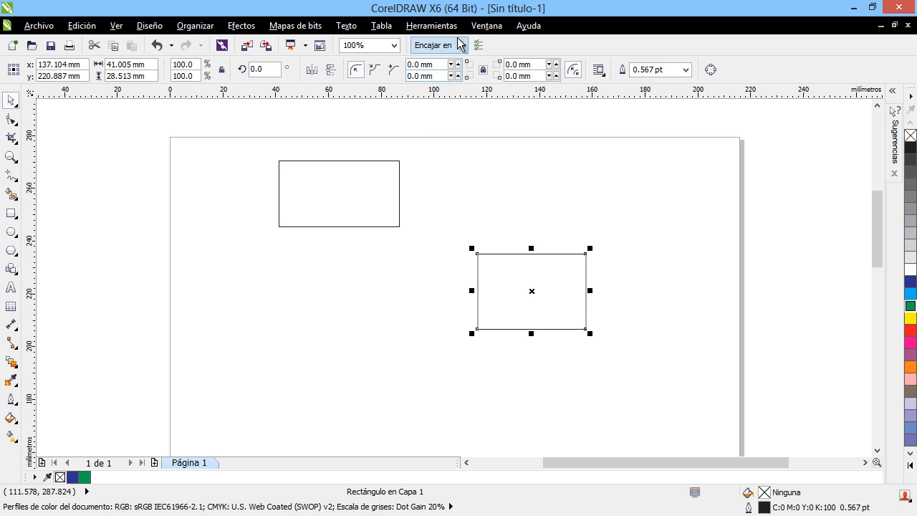
click(459, 44)
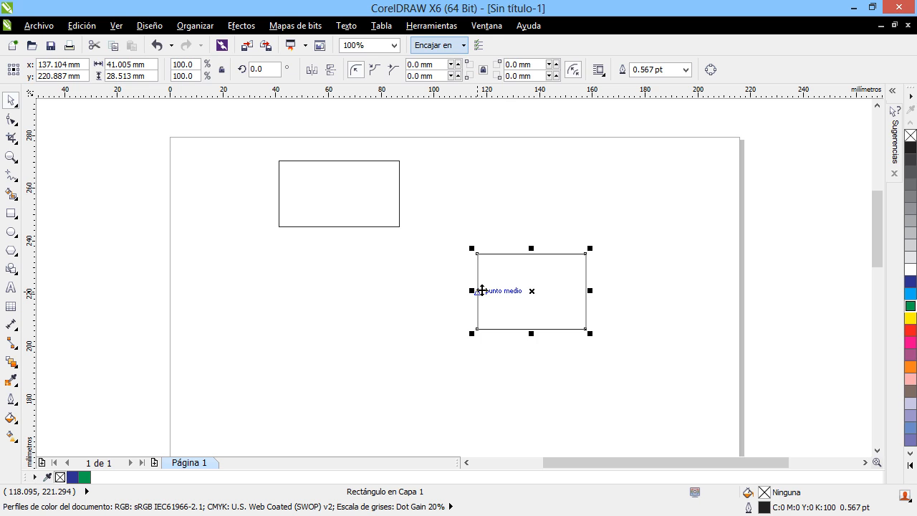
Snap the smaller rectangle's left midpoint to the larger one's right midpoint, and afterwards its top midpoint to the larger one's bottom midpoint
drag(482, 290, 405, 194)
click(422, 393)
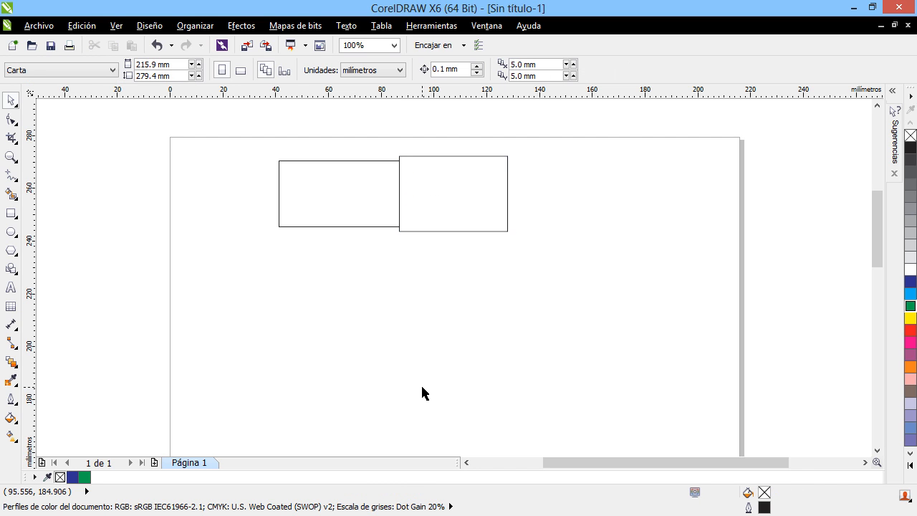
click(464, 156)
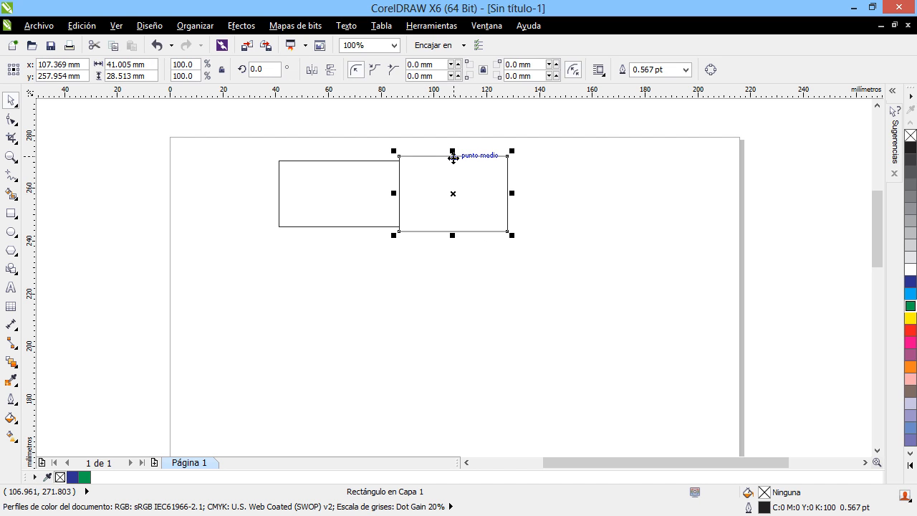
drag(452, 152, 339, 227)
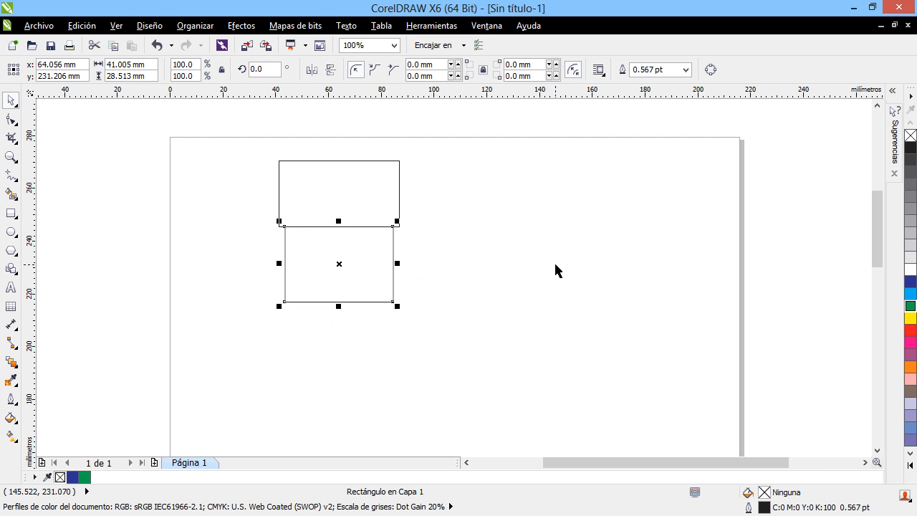
click(556, 269)
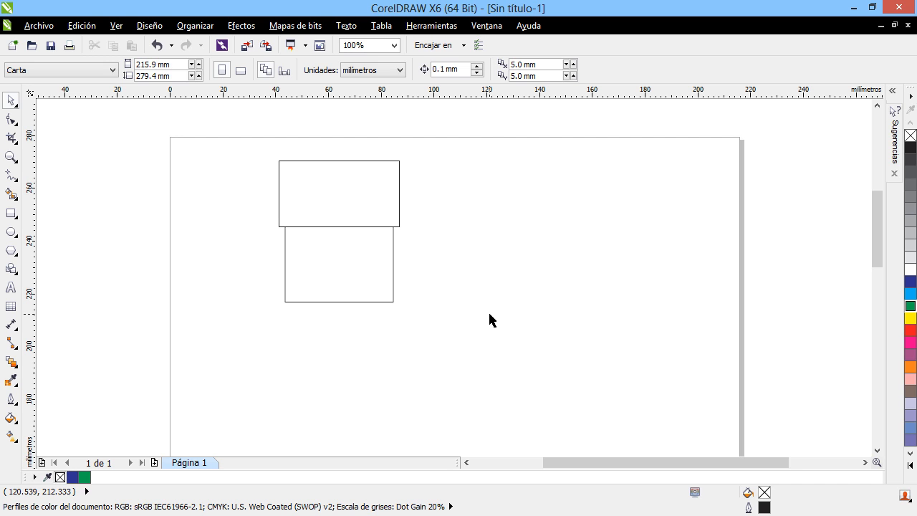
Delete both rectangles and switch the snapping from objects to the page (Encajar en página)
drag(611, 326, 194, 147)
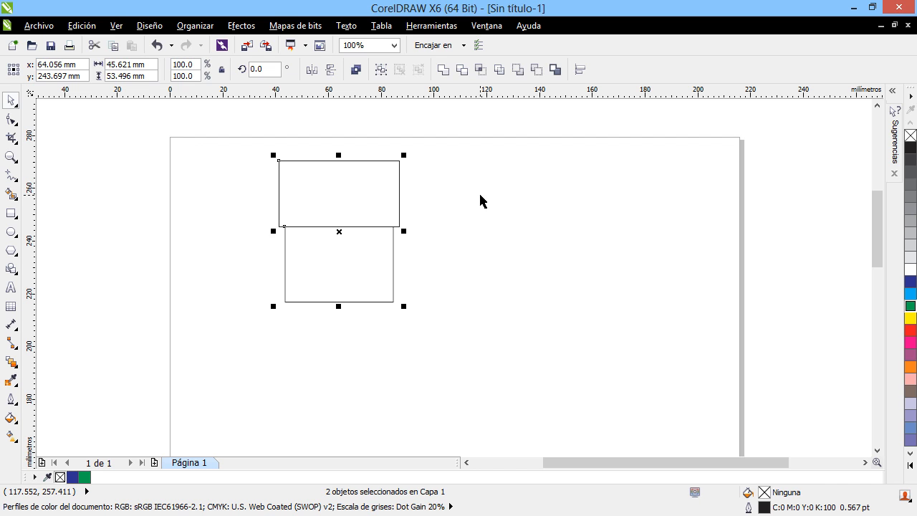
key(Delete)
click(464, 46)
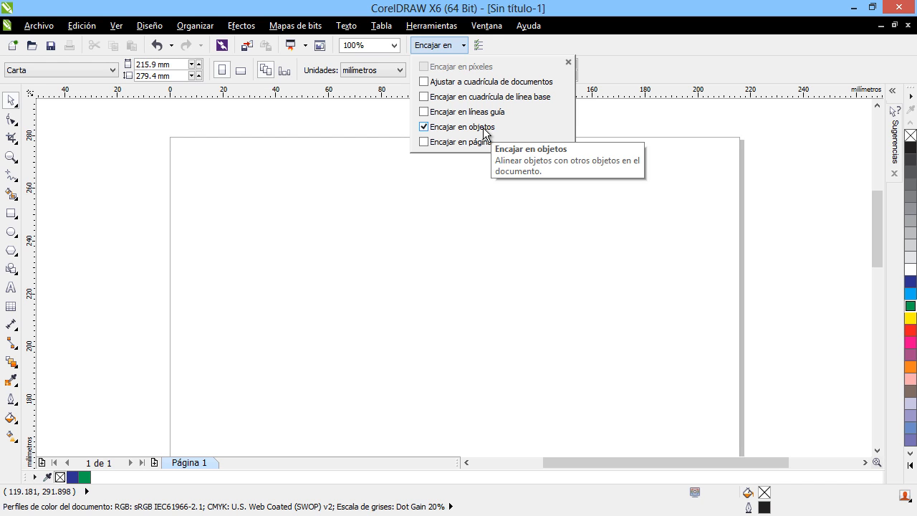
click(457, 145)
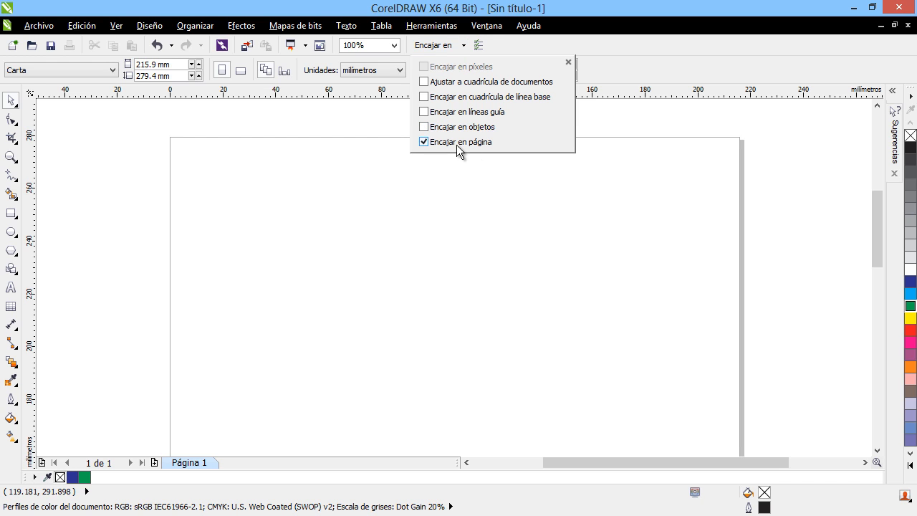
click(545, 199)
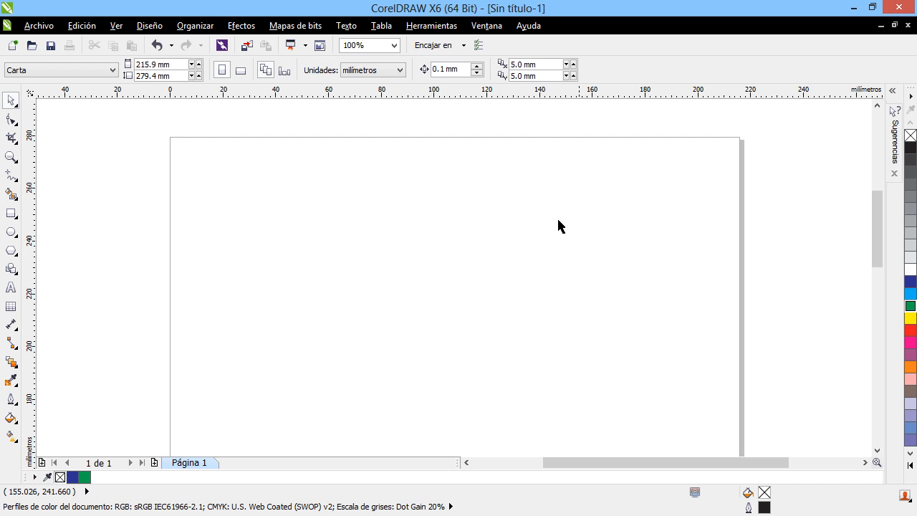
Test page snapping with two temporary rectangles, one snapped to the page's upper-left corner and right edge, one about 43 × 35 mm, deleting each
click(11, 212)
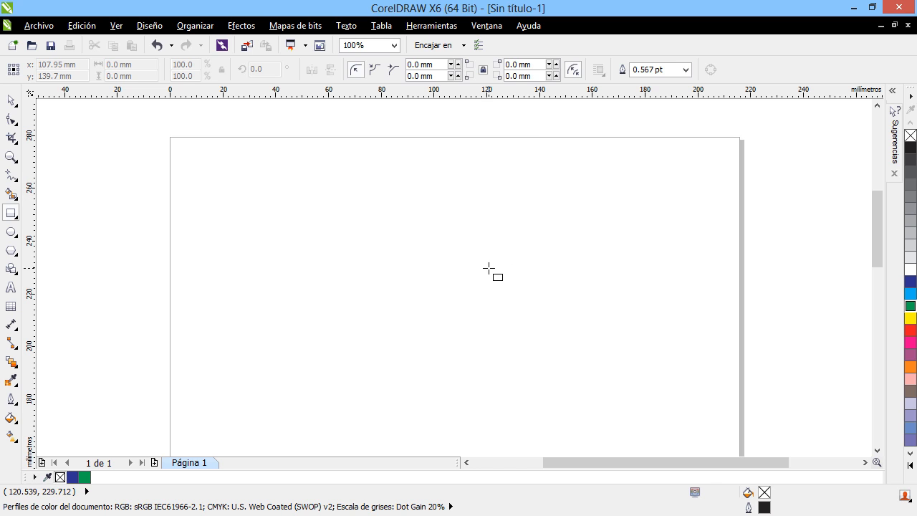
drag(659, 277, 171, 137)
drag(663, 208, 740, 207)
key(Delete)
drag(343, 278, 228, 187)
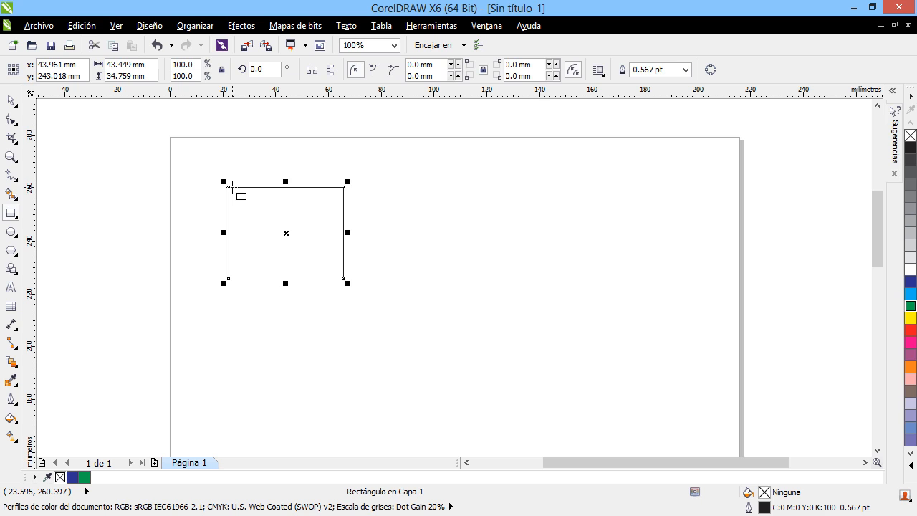
key(Delete)
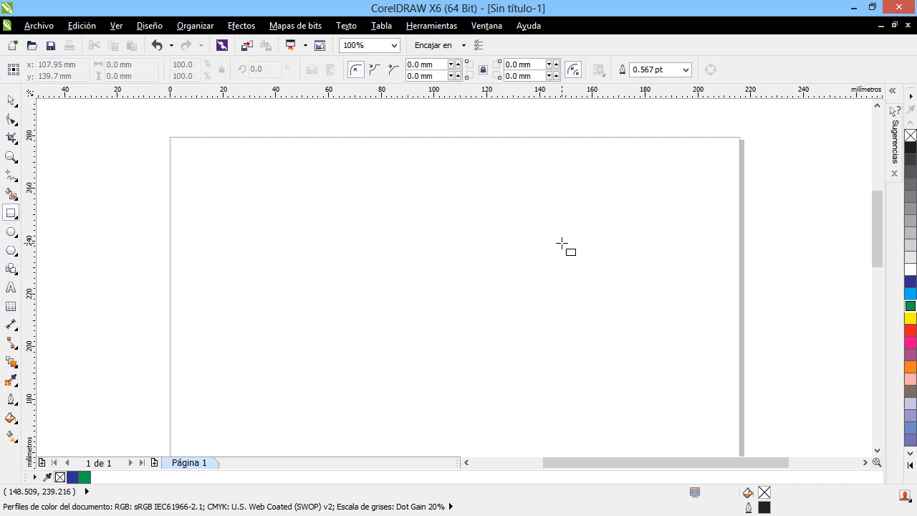
Turn off snapping to the page and turn on snapping to the baseline grid (Encajar en cuadrícula de línea base)
key(space)
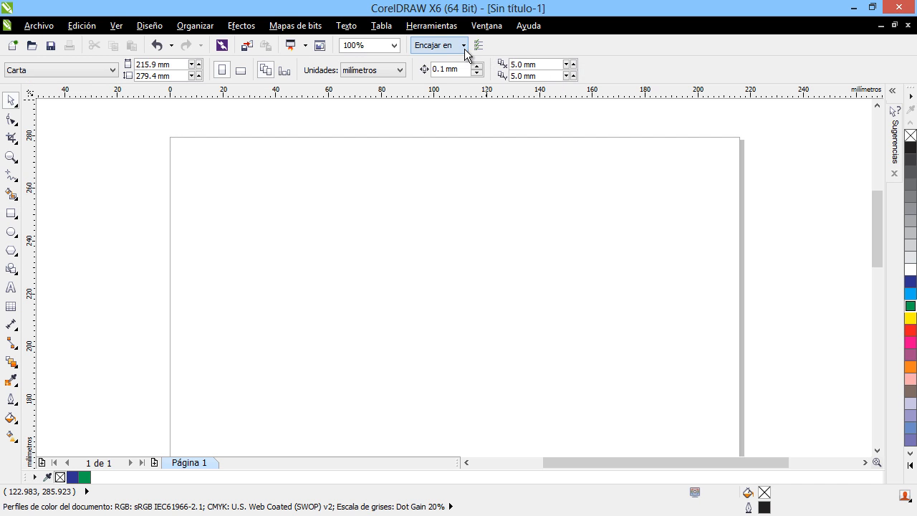
click(463, 48)
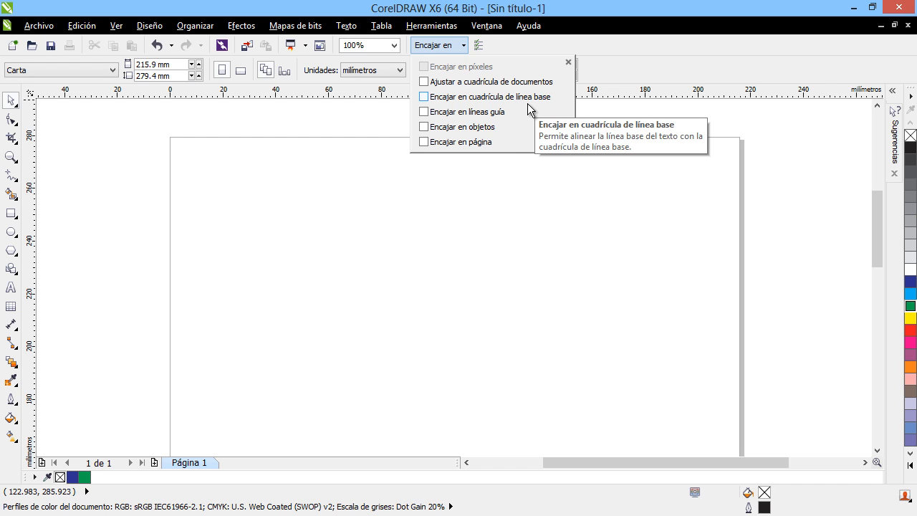
click(437, 96)
click(482, 15)
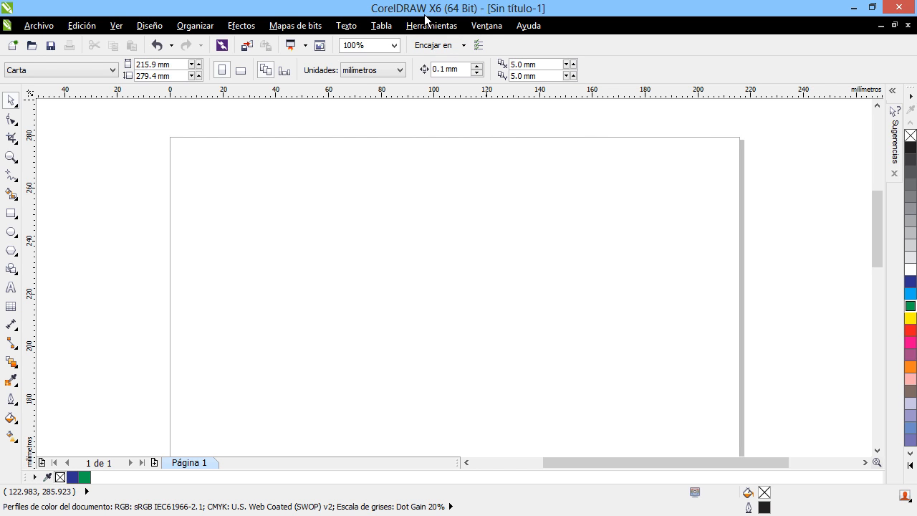
Display the baseline grid on the page and inspect its lines
click(121, 27)
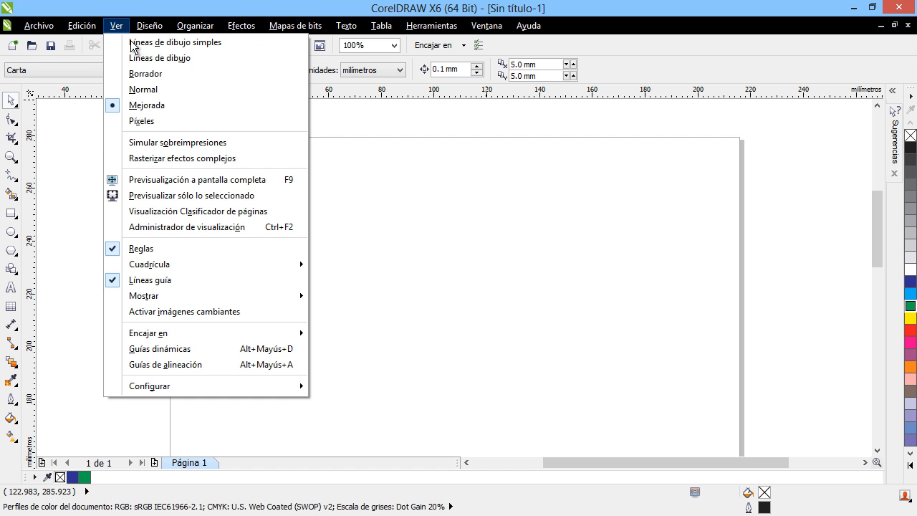
mouse_move(293, 264)
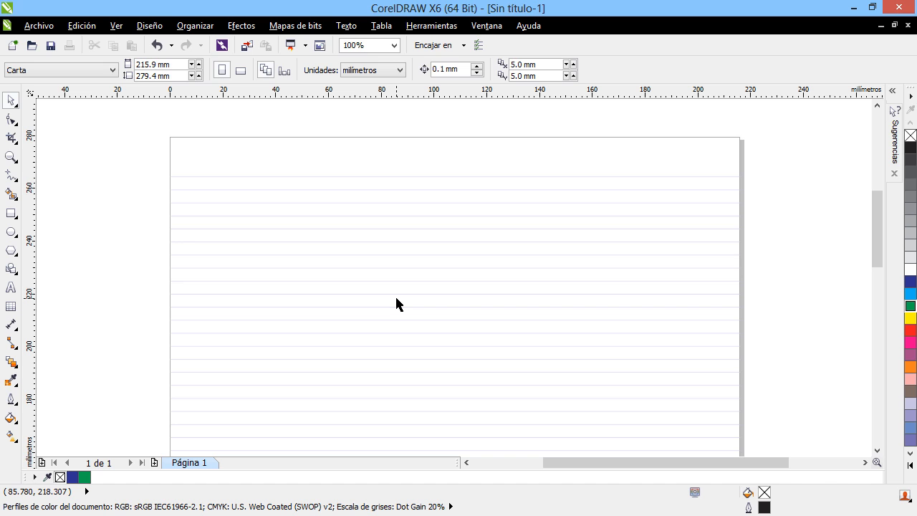
scroll(416, 230, up, 1)
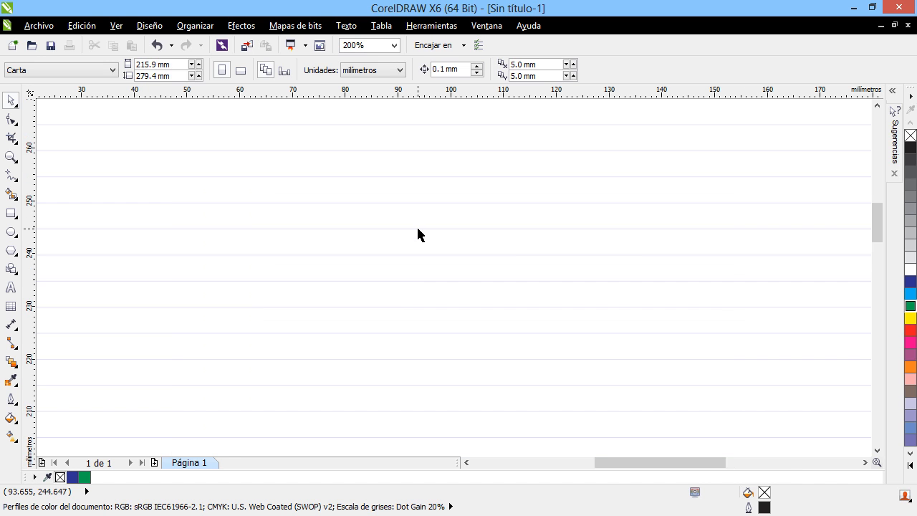
scroll(426, 291, down, 1)
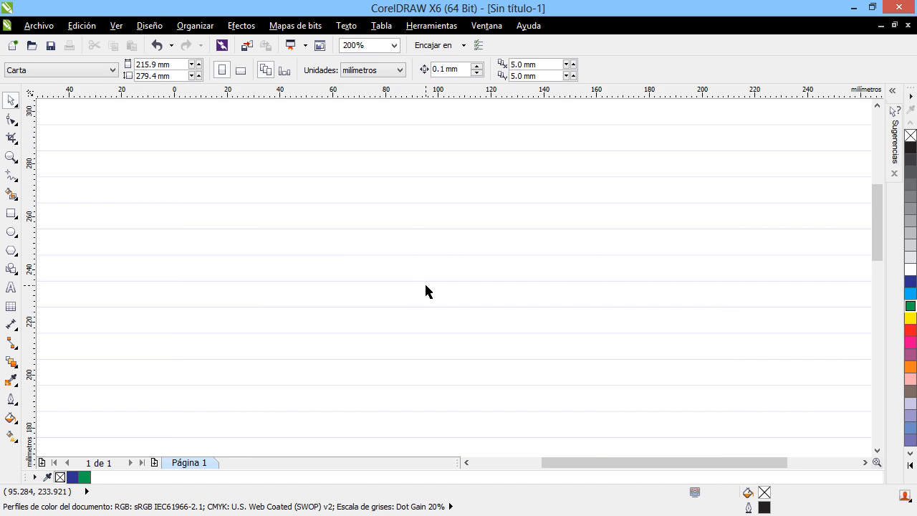
scroll(426, 290, down, 2)
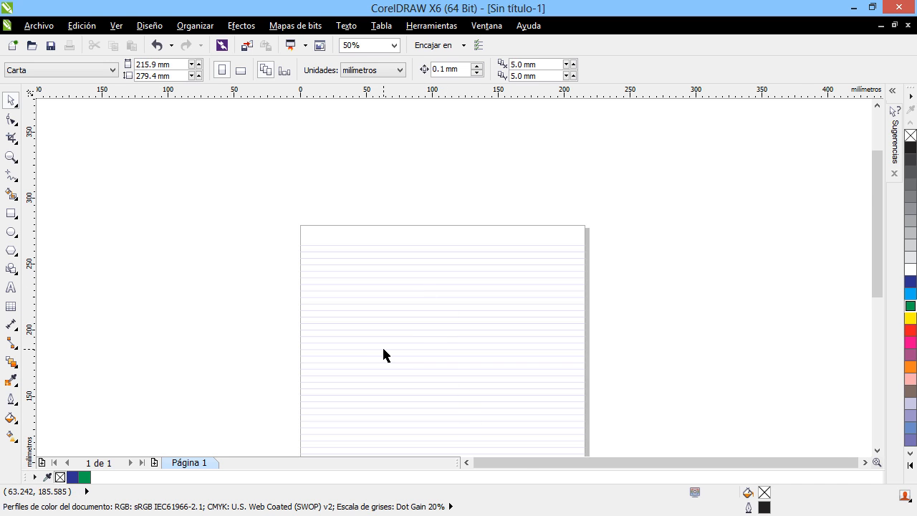
scroll(384, 355, up, 1)
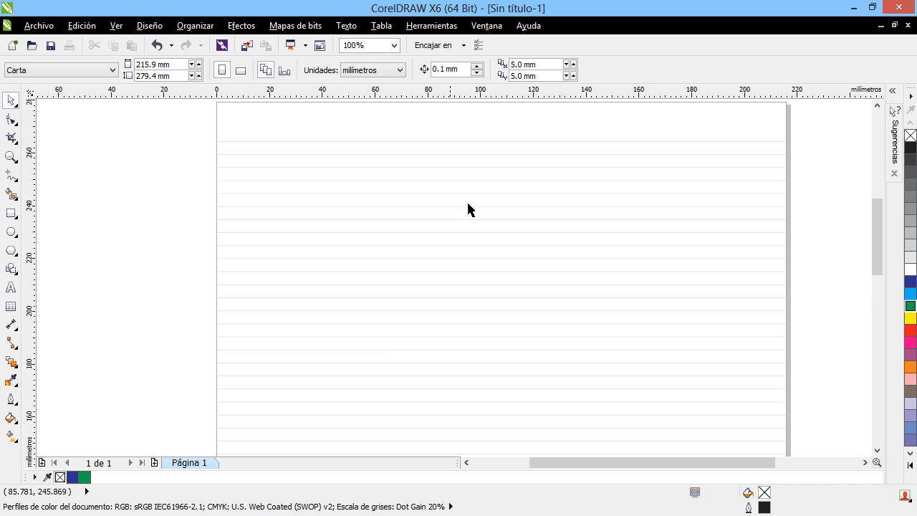
scroll(624, 221, up, 1)
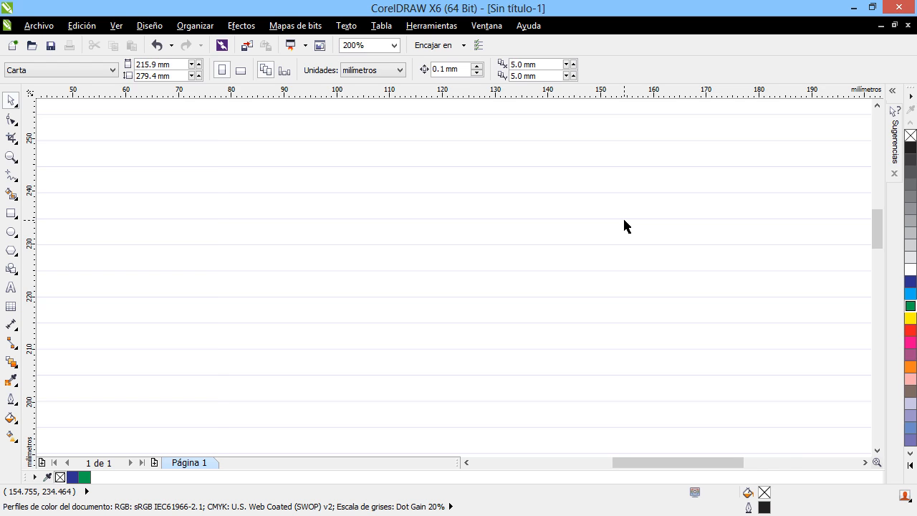
scroll(624, 222, down, 1)
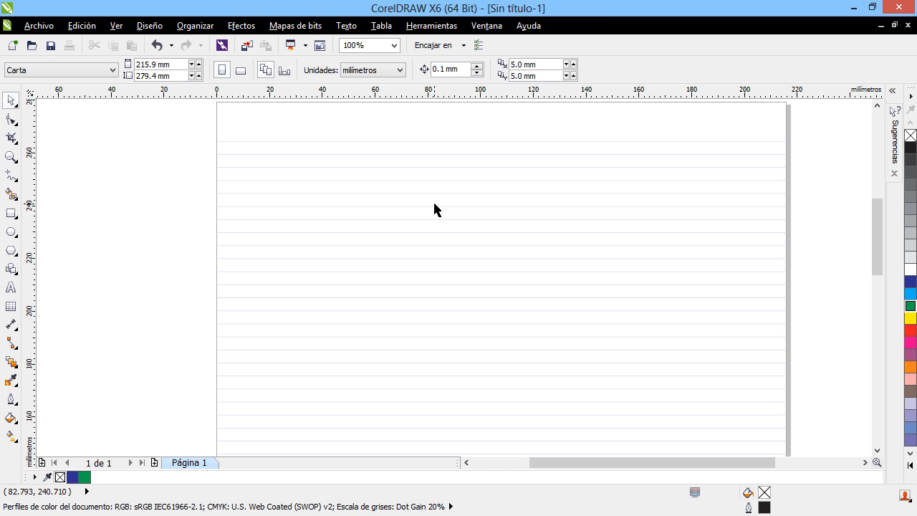
Create a paragraph text frame about 105 × 94 mm on the upper part of the page and fill it with placeholder text
click(11, 288)
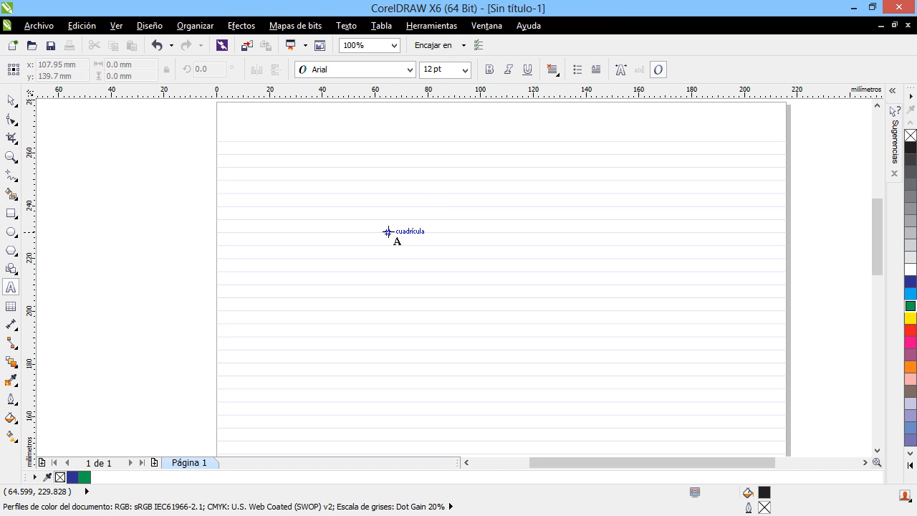
drag(342, 155, 620, 402)
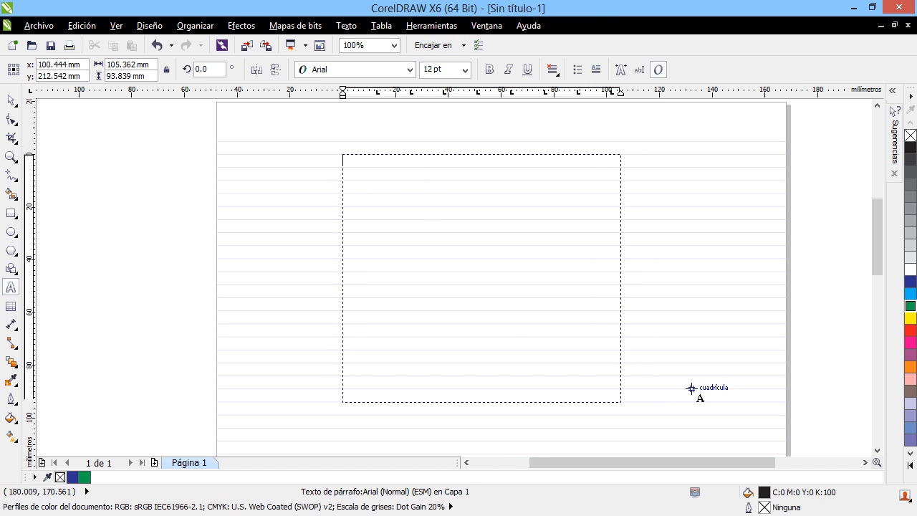
click(345, 26)
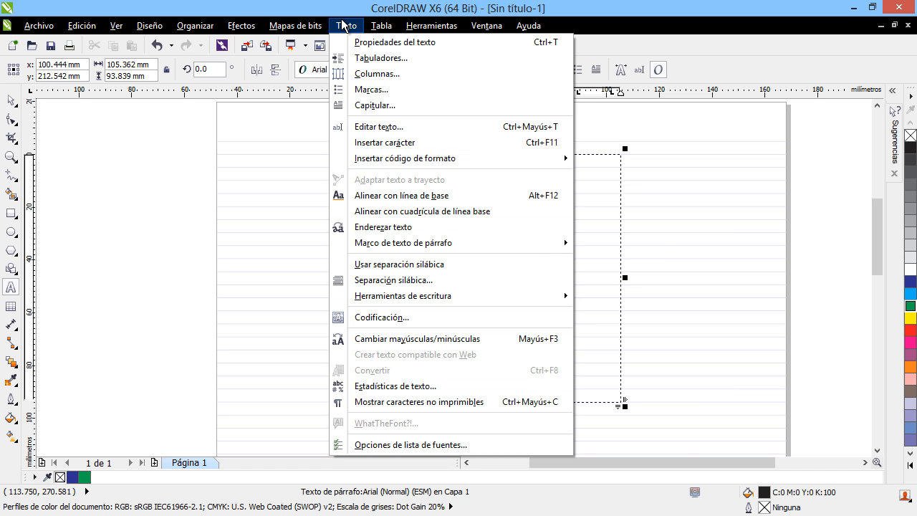
mouse_move(514, 248)
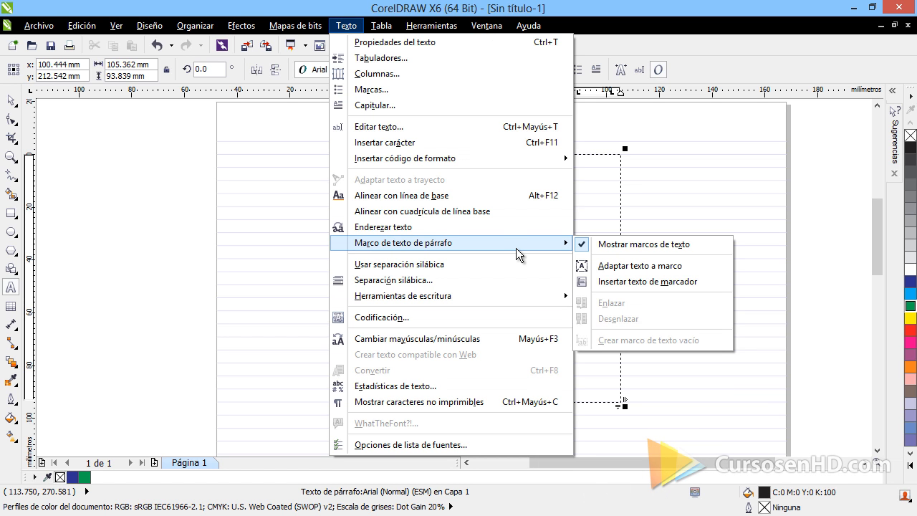
click(648, 281)
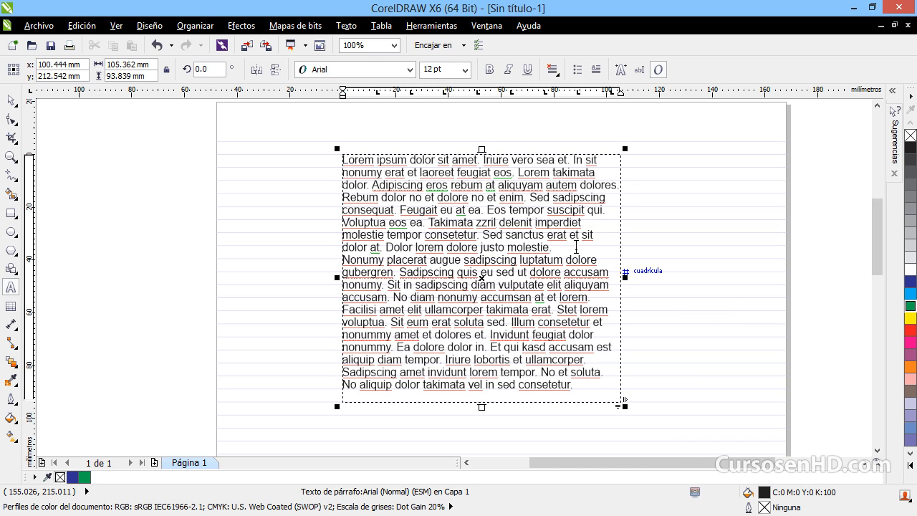
key(Escape)
Align the paragraph text with the baseline grid (Alinear con cuadrícula de línea base)
scroll(374, 160, up, 1)
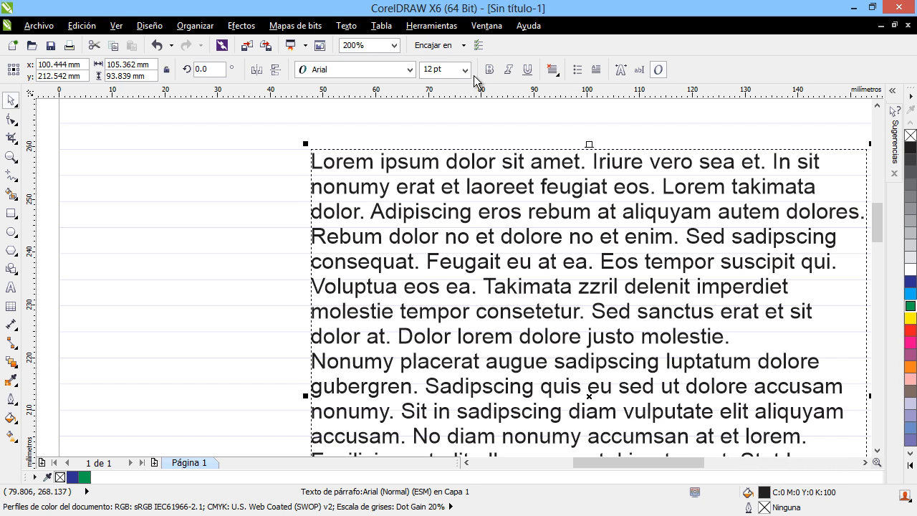
click(346, 26)
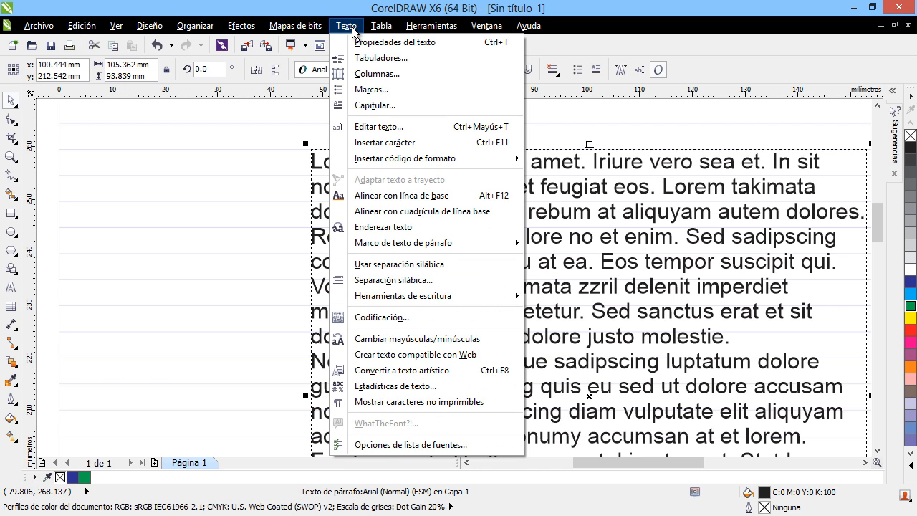
click(424, 211)
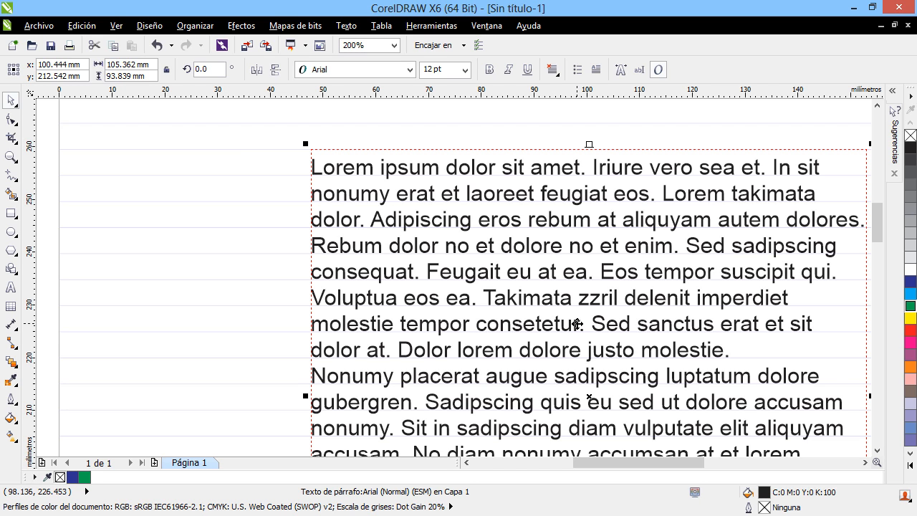
Check the whole aligned text frame and review the document's baseline grid settings (Cuadrícula), leaving the options without changes
scroll(576, 325, down, 2)
drag(657, 464, 679, 466)
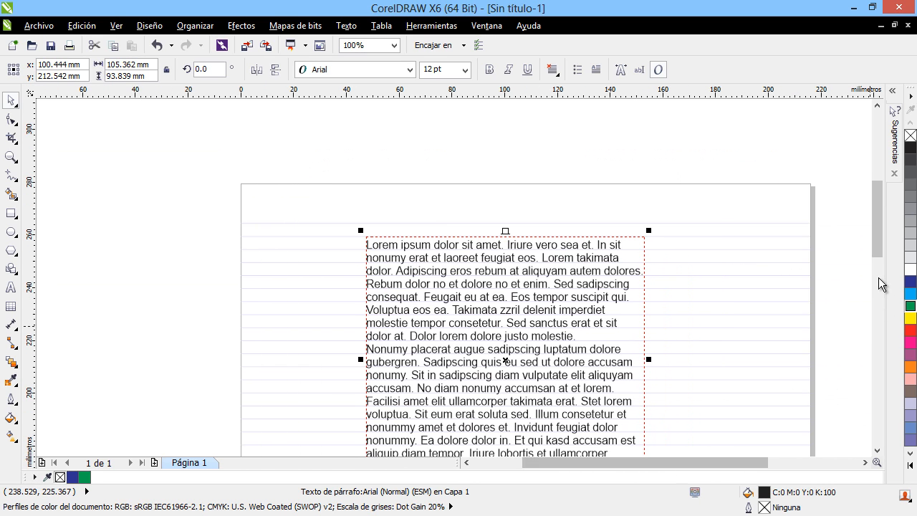
drag(877, 231, 877, 259)
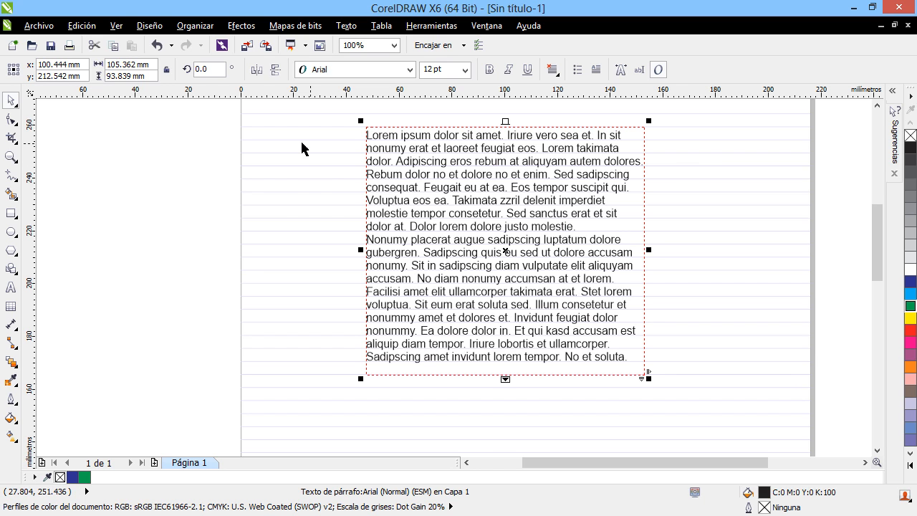
double_click(471, 97)
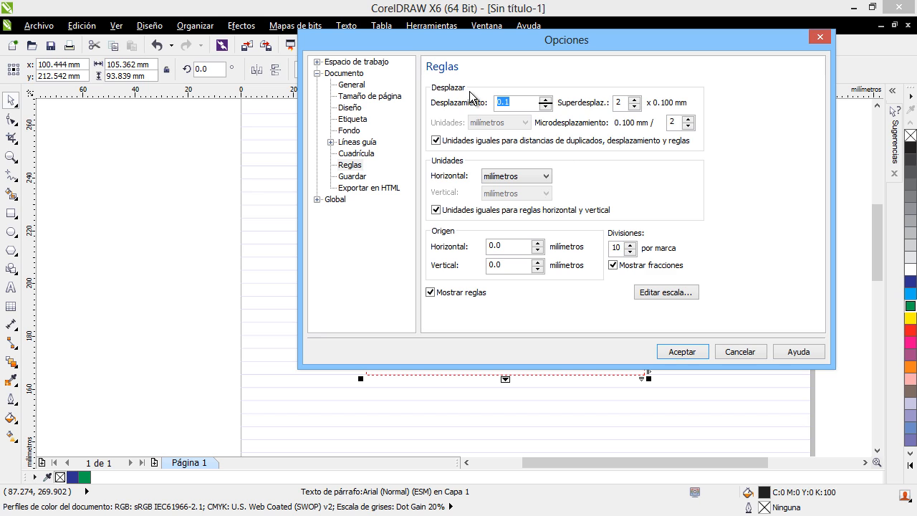
click(365, 154)
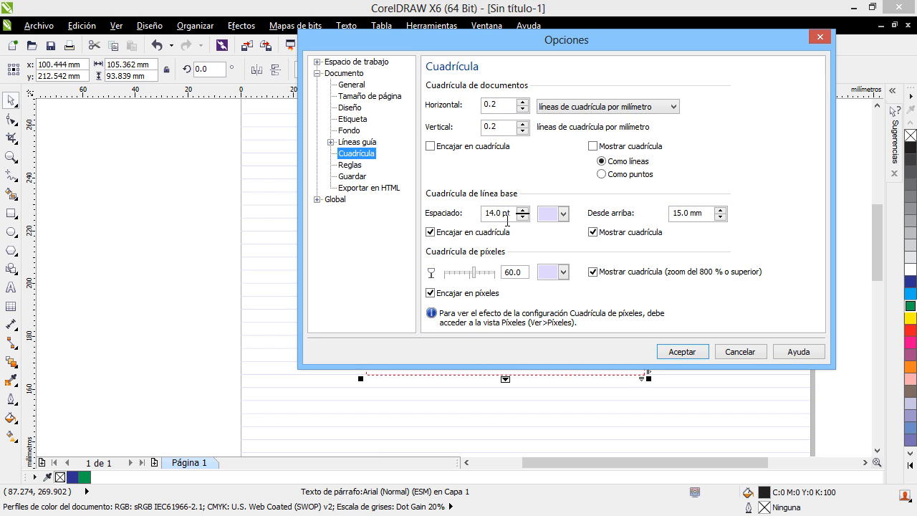
click(749, 353)
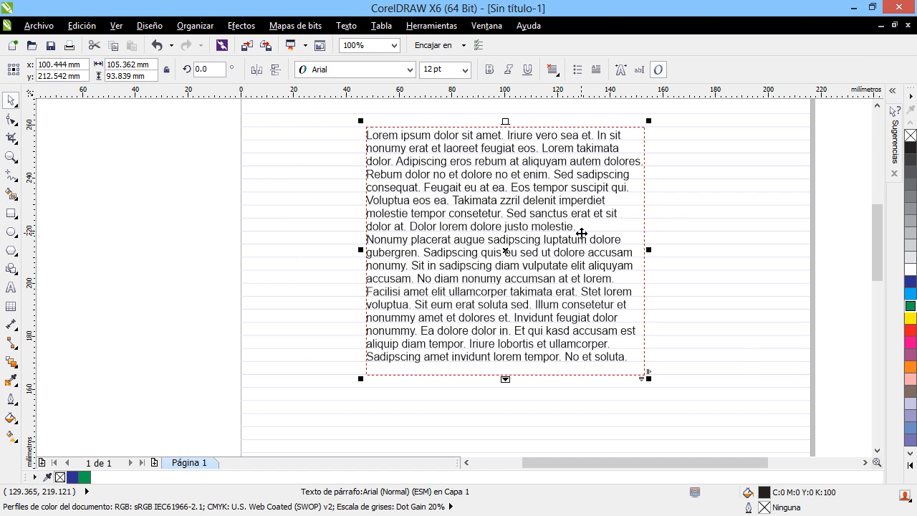
Delete the paragraph text frame and turn off snapping to the baseline grid (Encajar en cuadrícula de línea base)
key(Delete)
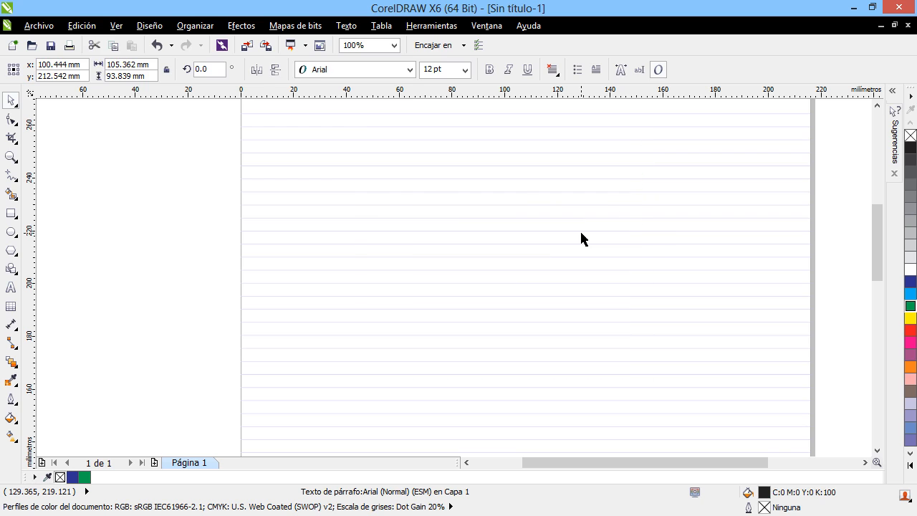
scroll(876, 237, up, 1)
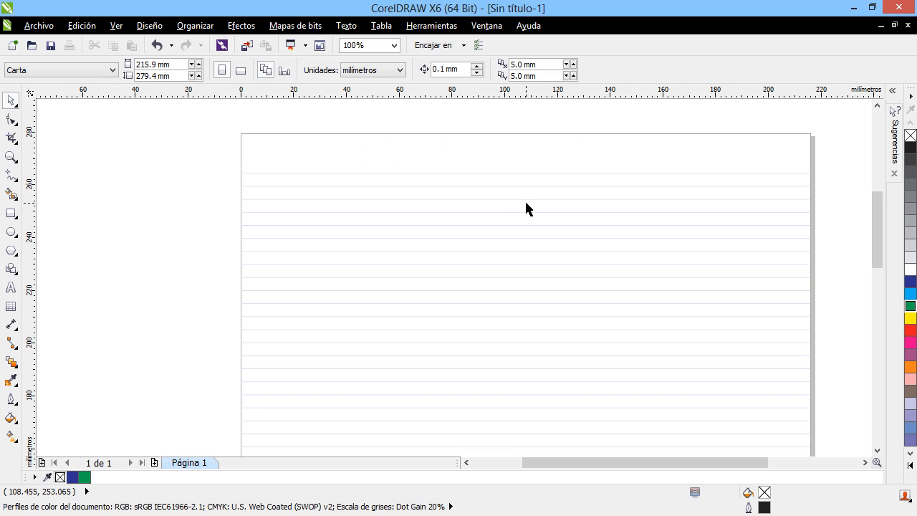
click(464, 45)
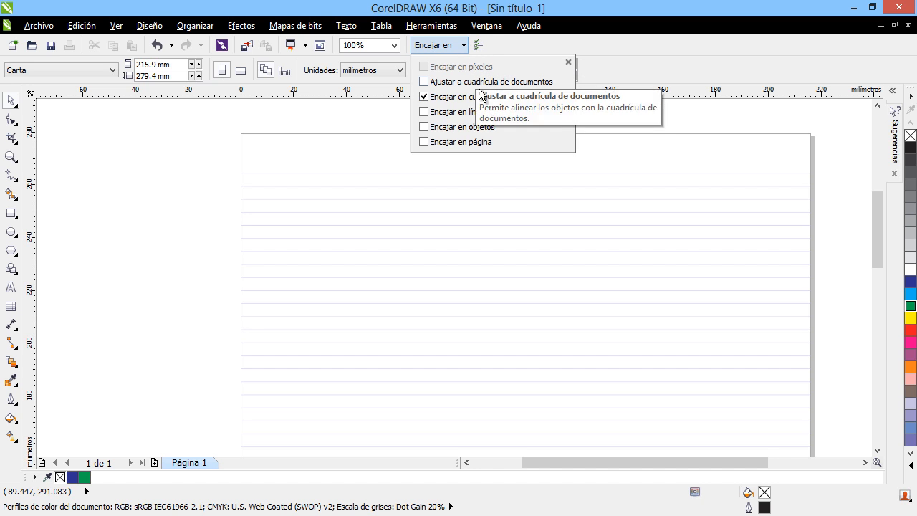
click(426, 97)
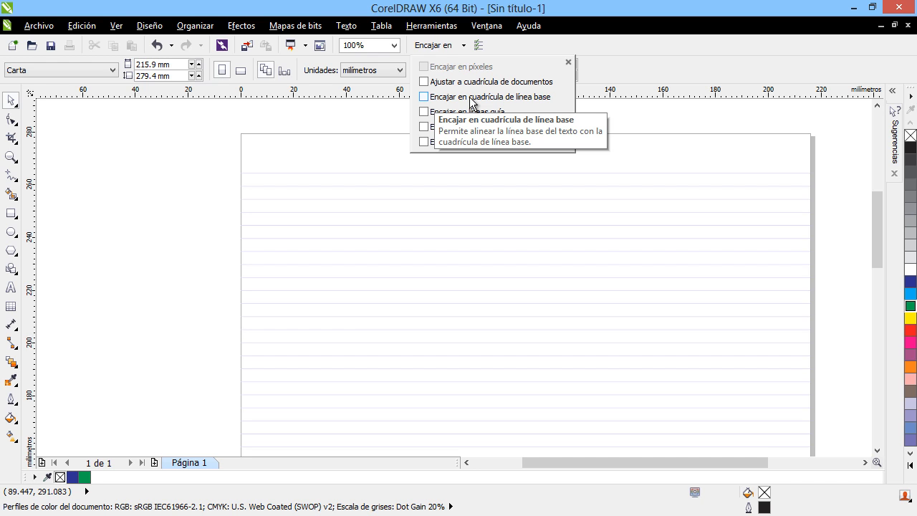
click(363, 170)
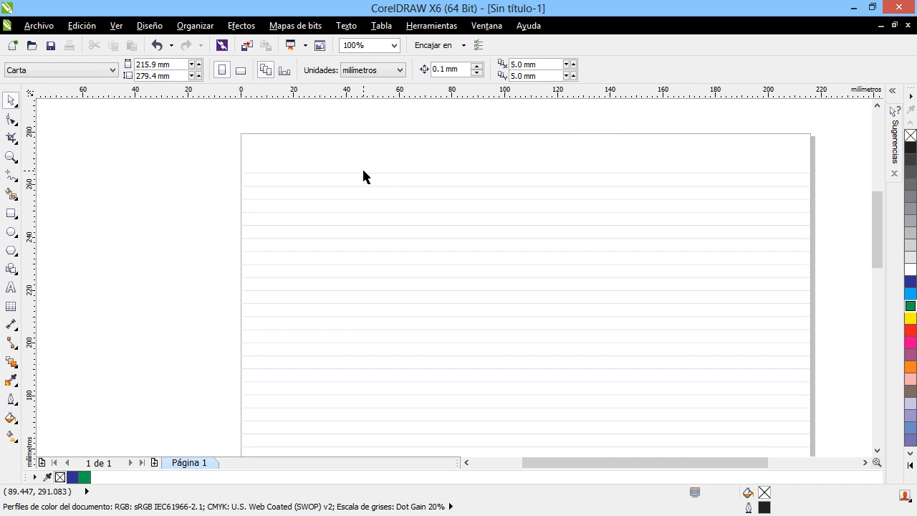